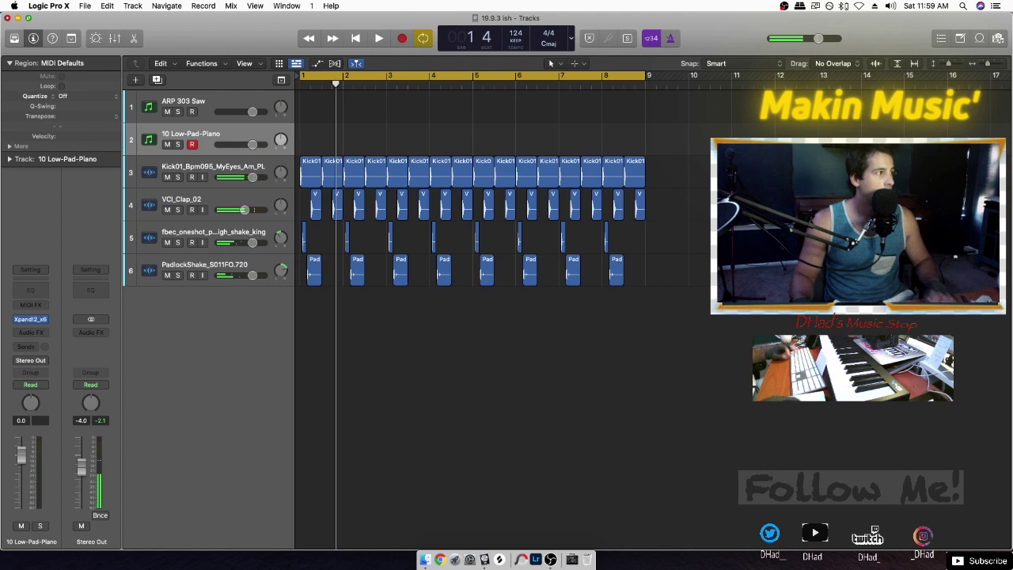
Close the current project and open "19.9.1 NEW CHAPTERS NEW BEGINNING THIS IS THE BEGNNIING.logicx" from the LogicStuff folder.
key("super+q")
key("Return")
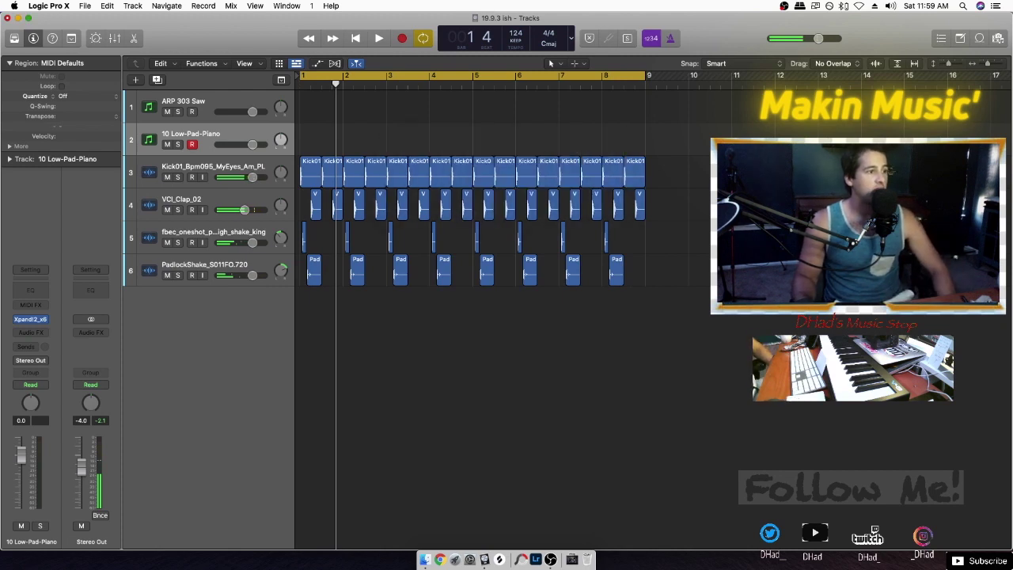
left_click_drag(201, 113, 108, 169)
left_click_drag(46, 199, 40, 201)
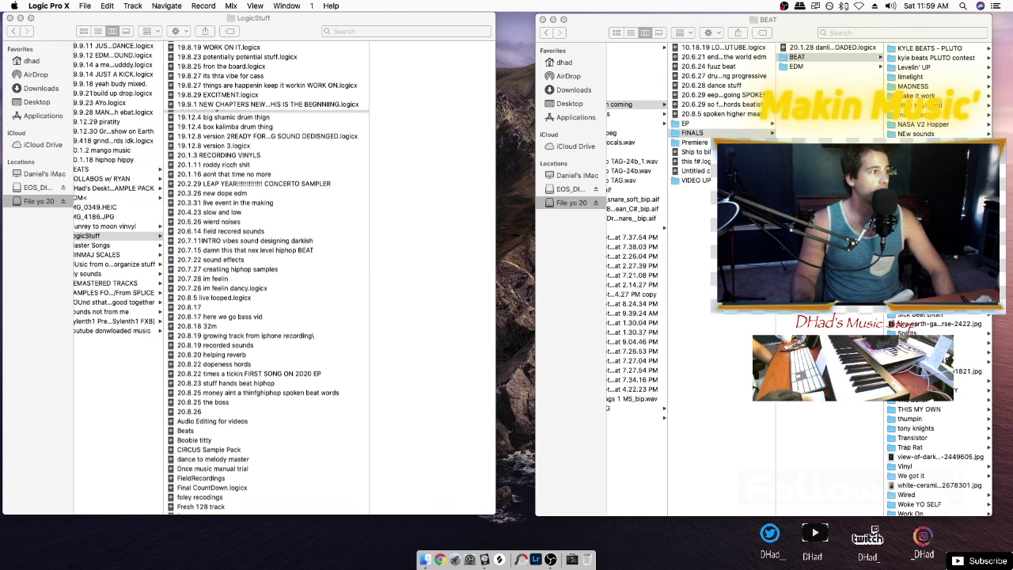
left_click(229, 104)
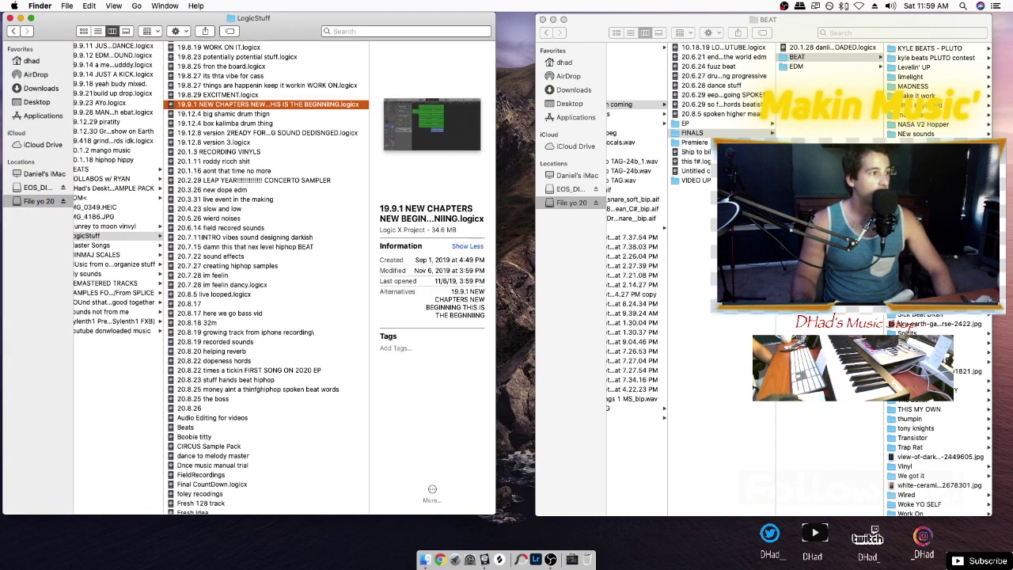
double_click(229, 105)
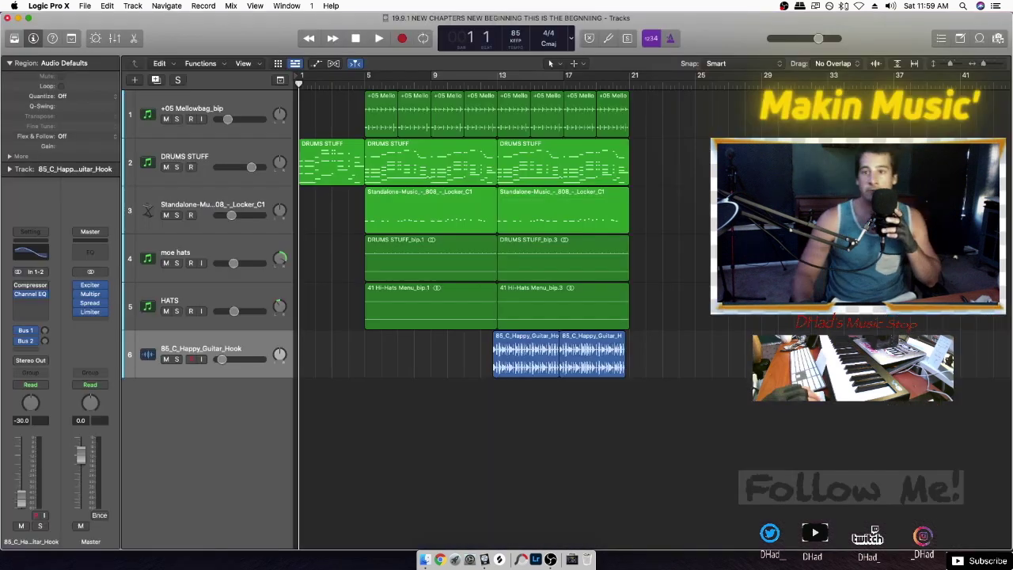
Play the opened project from the start to hear the existing beat.
key("space")
key("space")
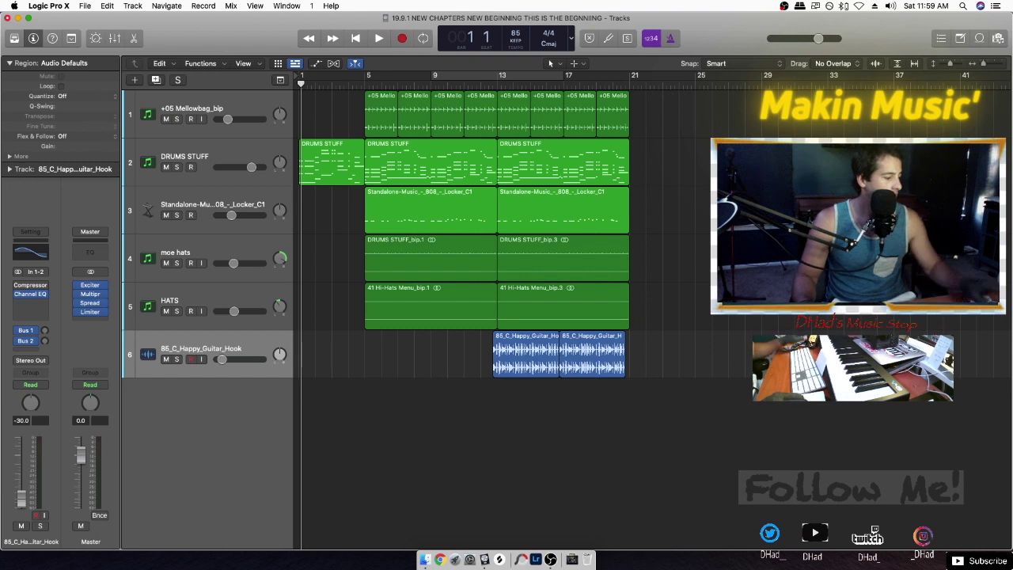
key("space")
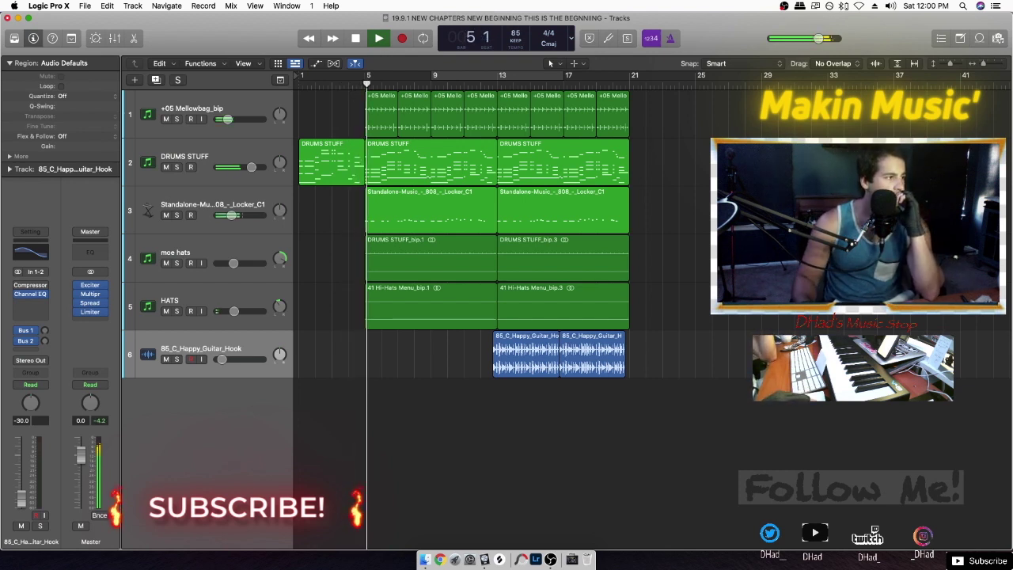
Open the Xpand!2 instrument on the DRUMS STUFF track and switch its sound to +54 Saw To Square.
left_click(185, 157)
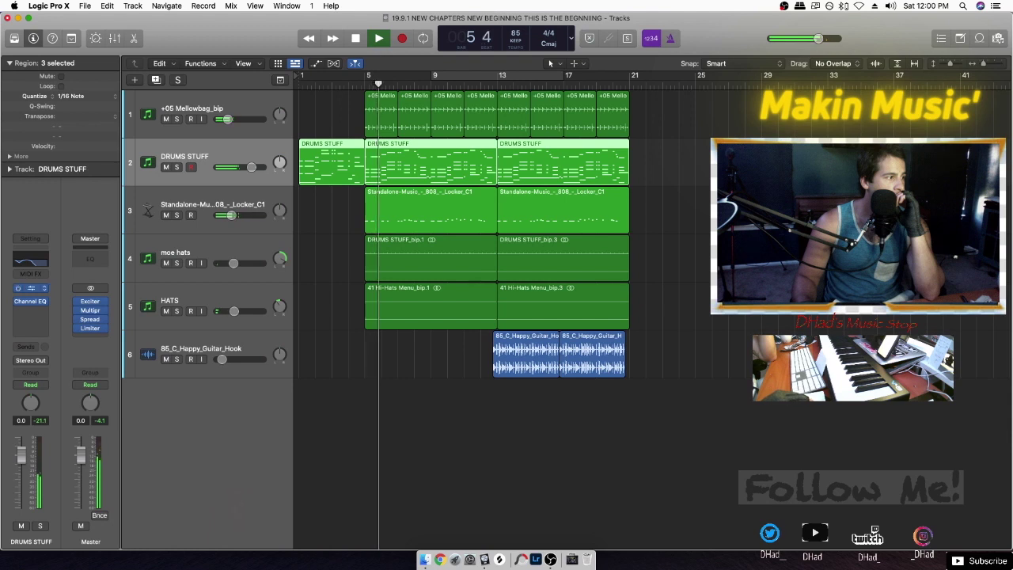
left_click(31, 288)
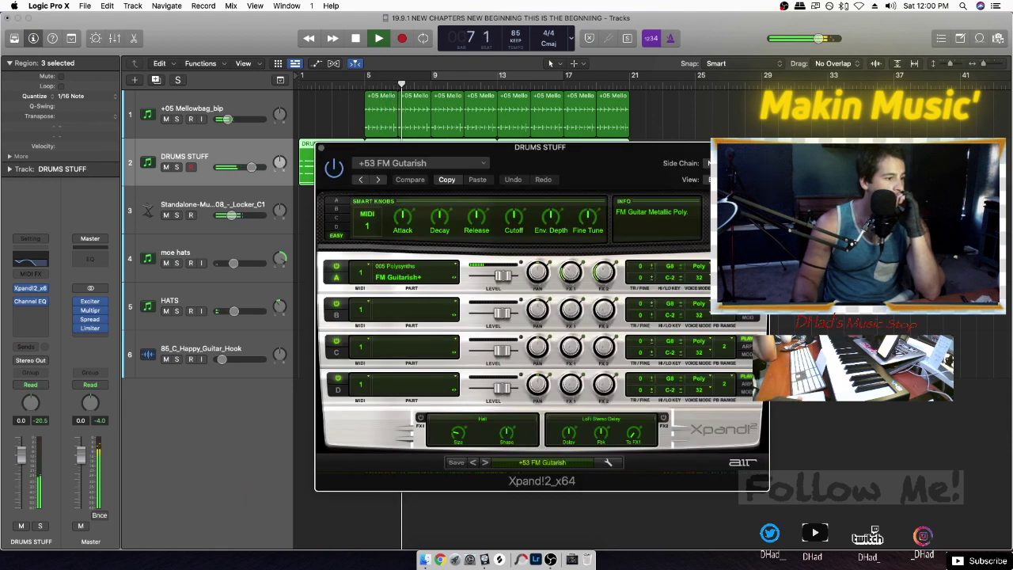
left_click(542, 462)
mouse_move(542, 494)
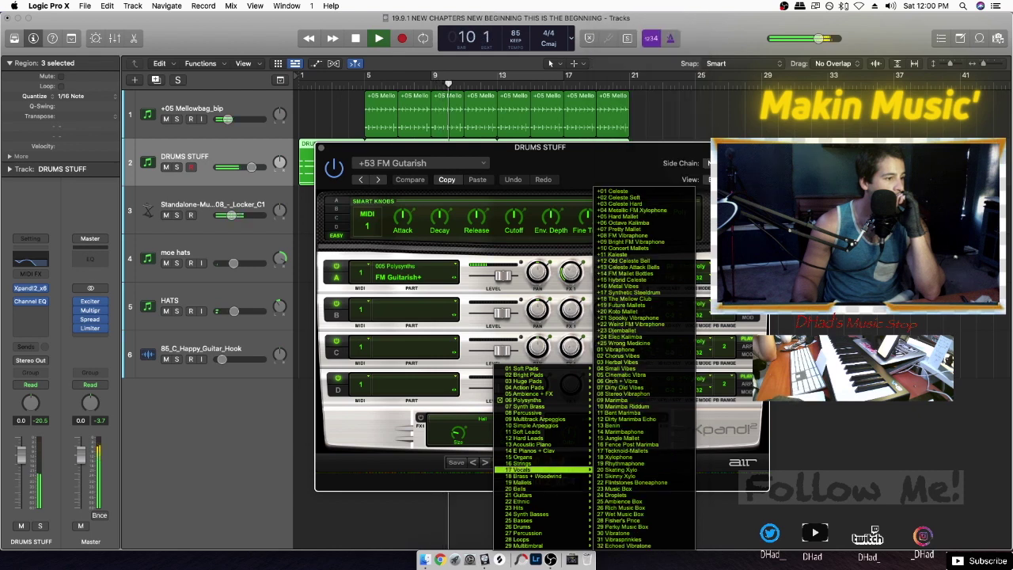
mouse_move(542, 463)
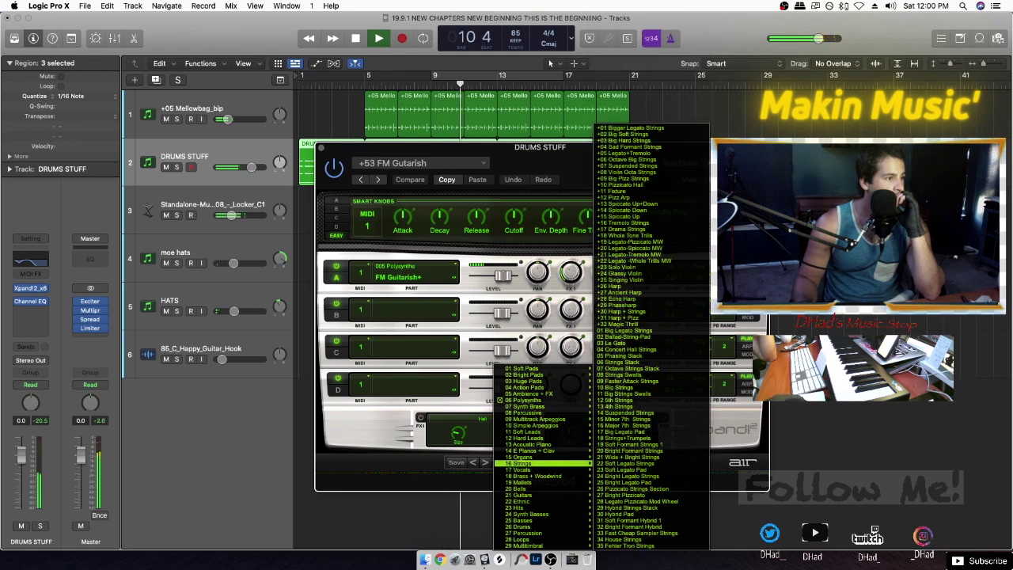
key("Escape")
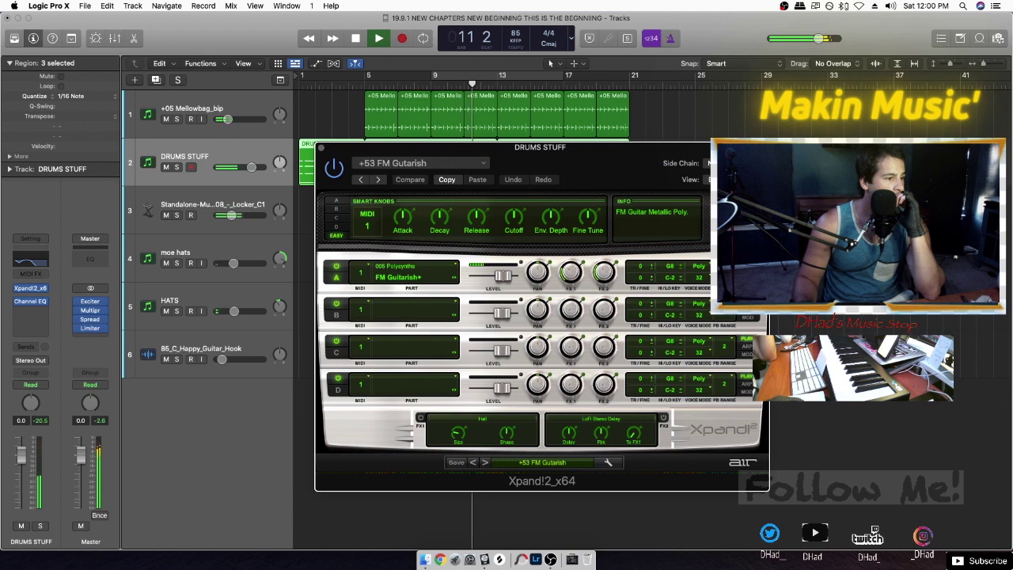
left_click(485, 462)
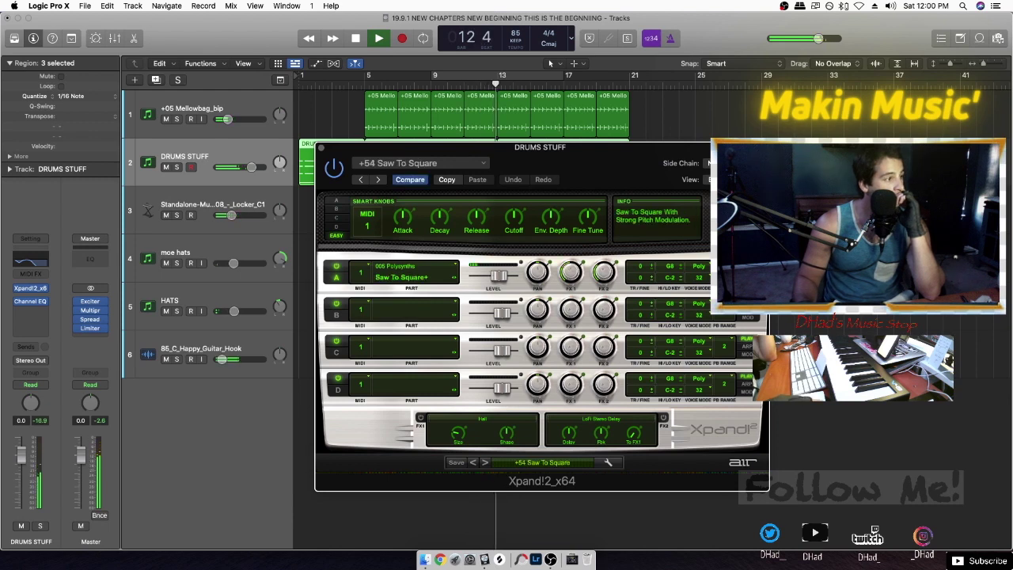
Insert the XLN Audio RC-20 Retro Color effect in stereo after the Channel EQ on the DRUMS STUFF track.
left_click(30, 314)
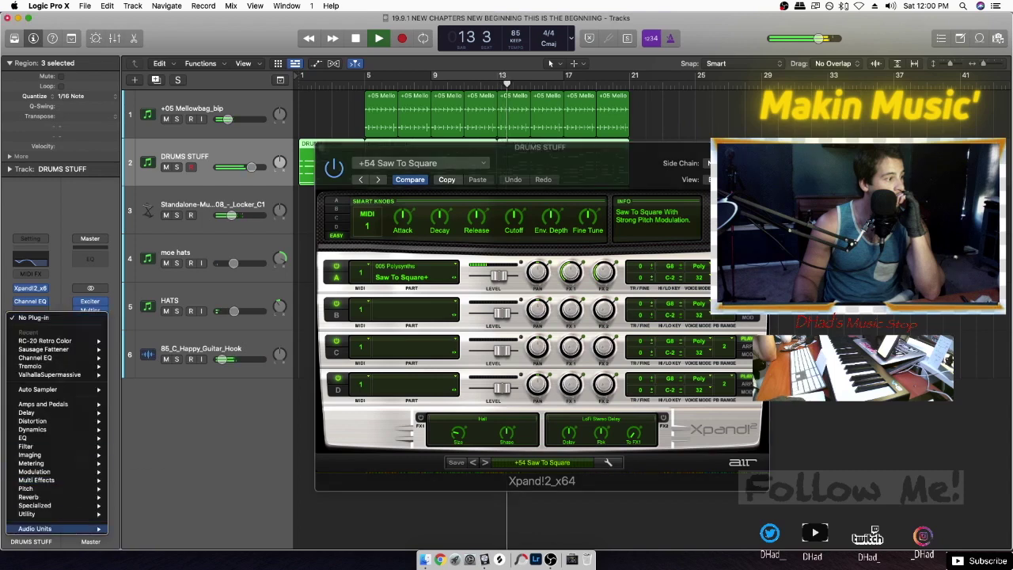
mouse_move(35, 528)
mouse_move(136, 540)
mouse_move(237, 540)
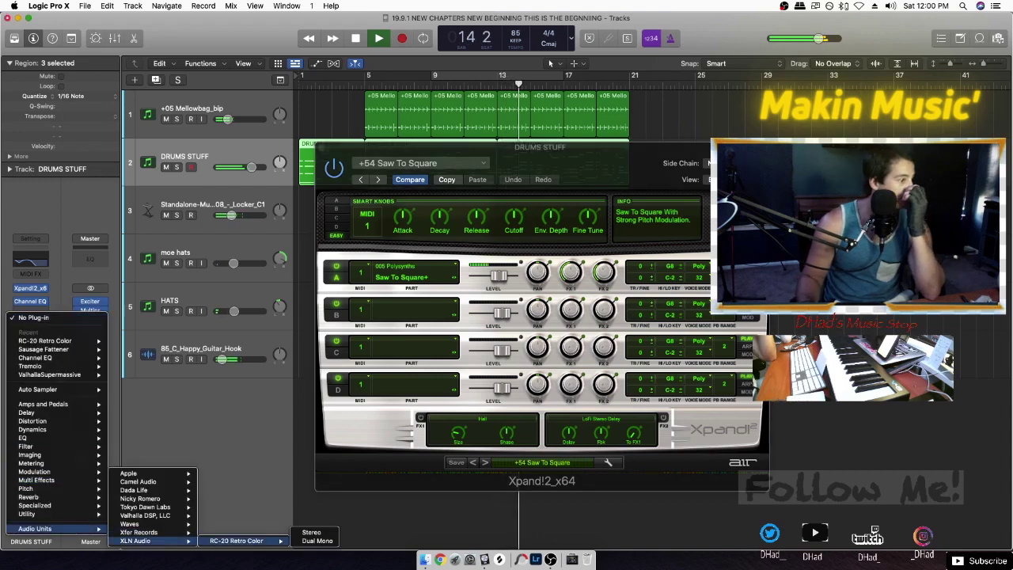
left_click(312, 533)
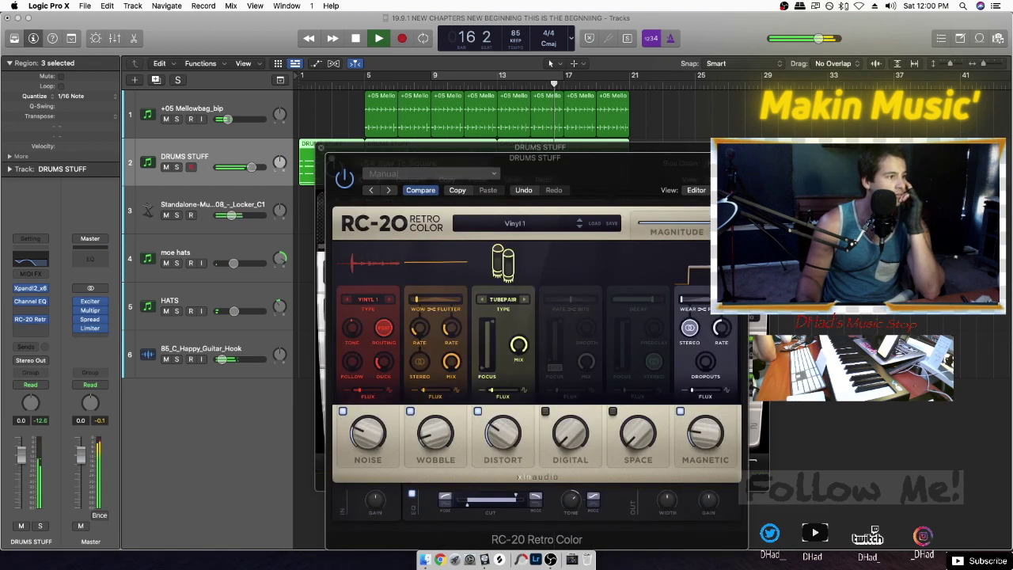
Load the user preset "good begginign (1)" in RC-20 Retro Color.
left_click(594, 224)
left_click(347, 280)
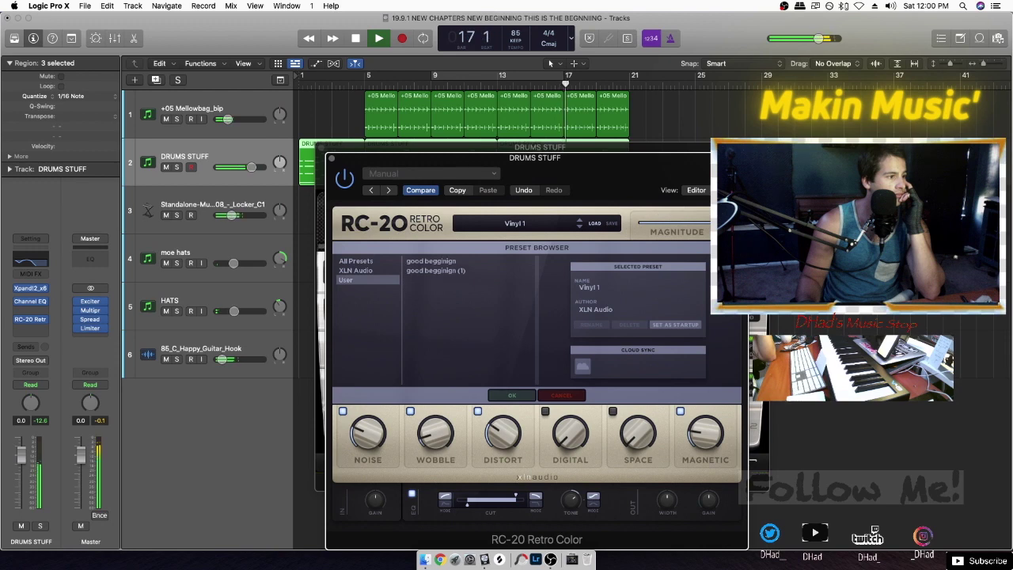
left_click(435, 269)
left_click(512, 395)
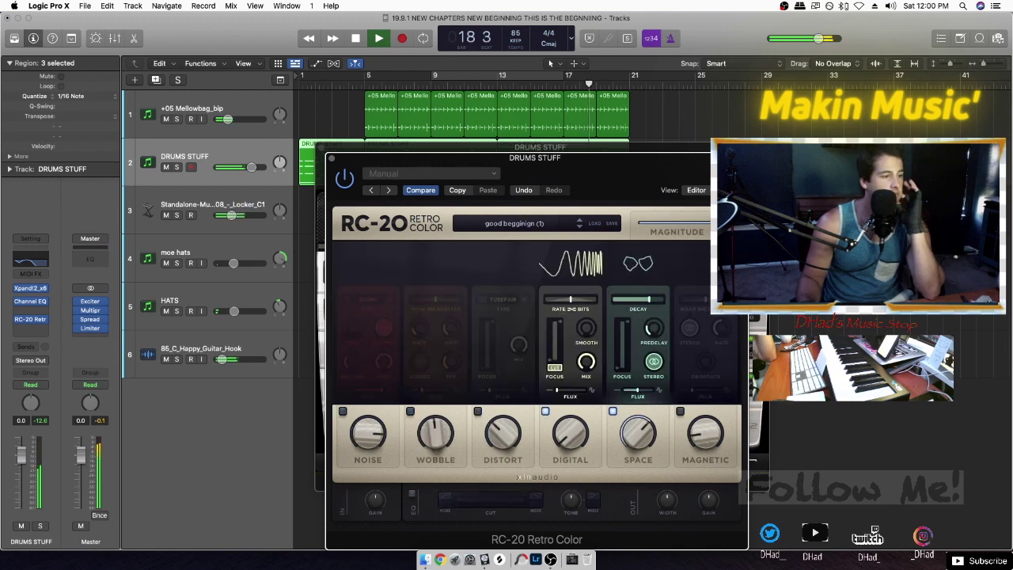
Toggle the Space module's stereo option off and on, and lower the Space amount to 0%.
left_click(654, 362)
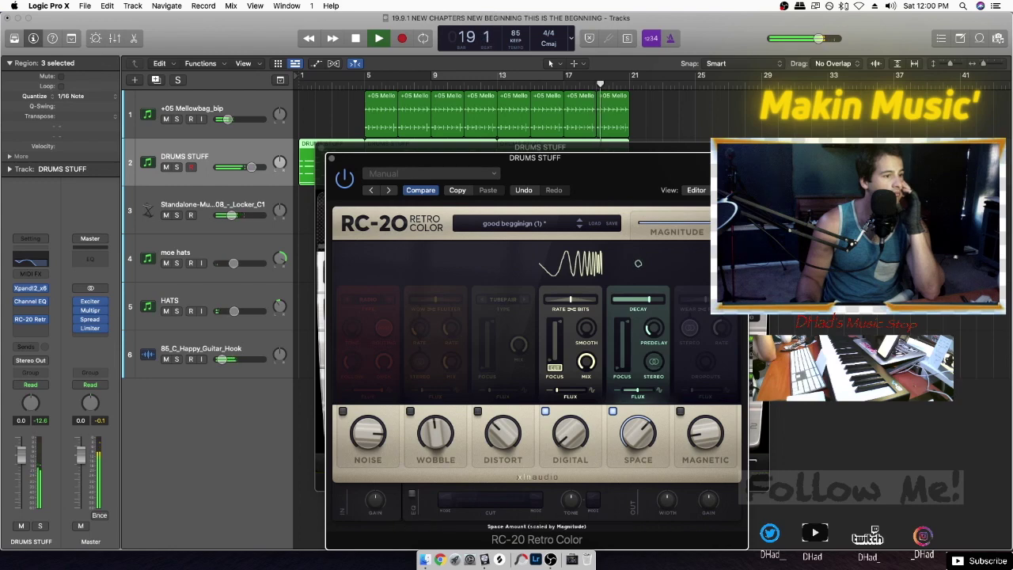
left_click(654, 361)
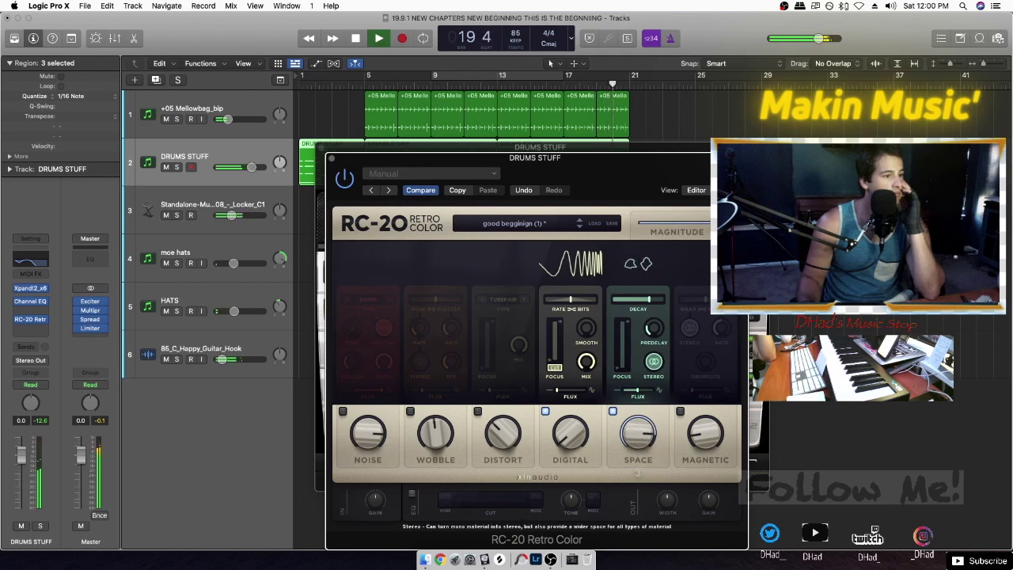
left_click_drag(637, 434, 637, 491)
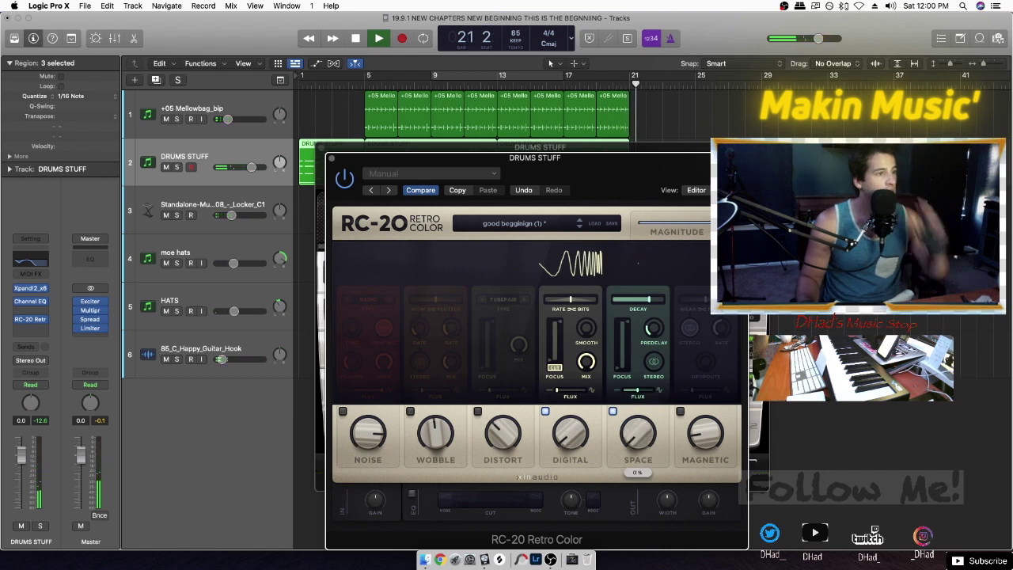
Loop playback over bars 9 to 17, set the RC-20 Space amount to 34%, and close the plug-in windows.
left_click(498, 76)
key("space")
key("space")
left_click_drag(637, 433, 638, 383)
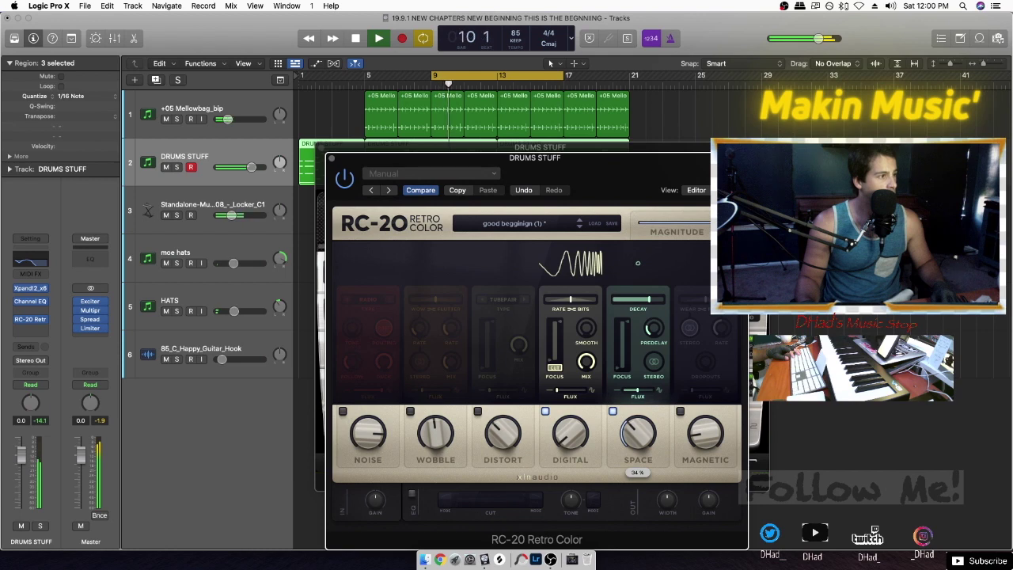
key("super+w")
key("super+w")
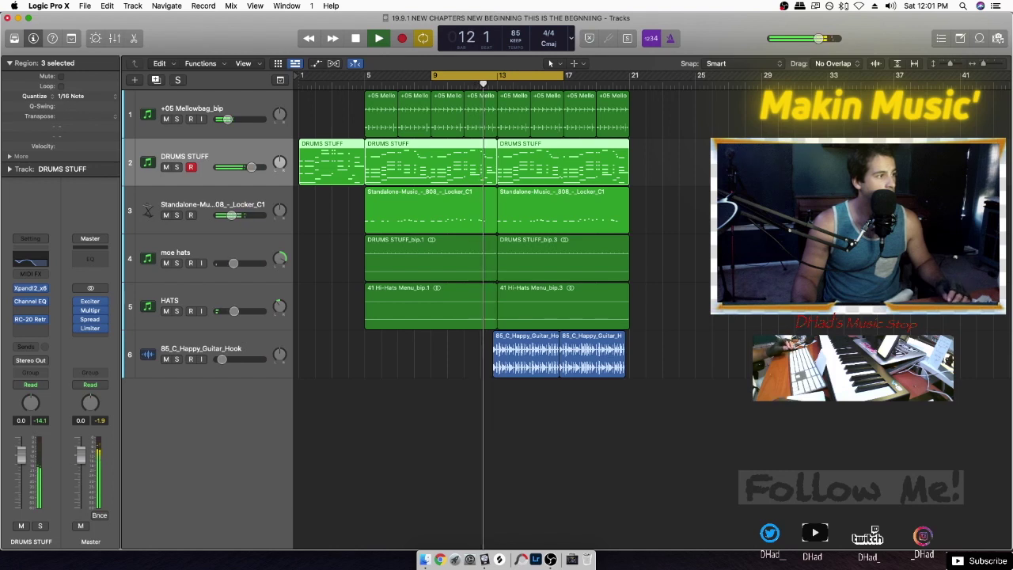
Remove the intro region from the DRUMS STUFF selection and lower that track's volume to -5.1 dB.
key("s")
key("s")
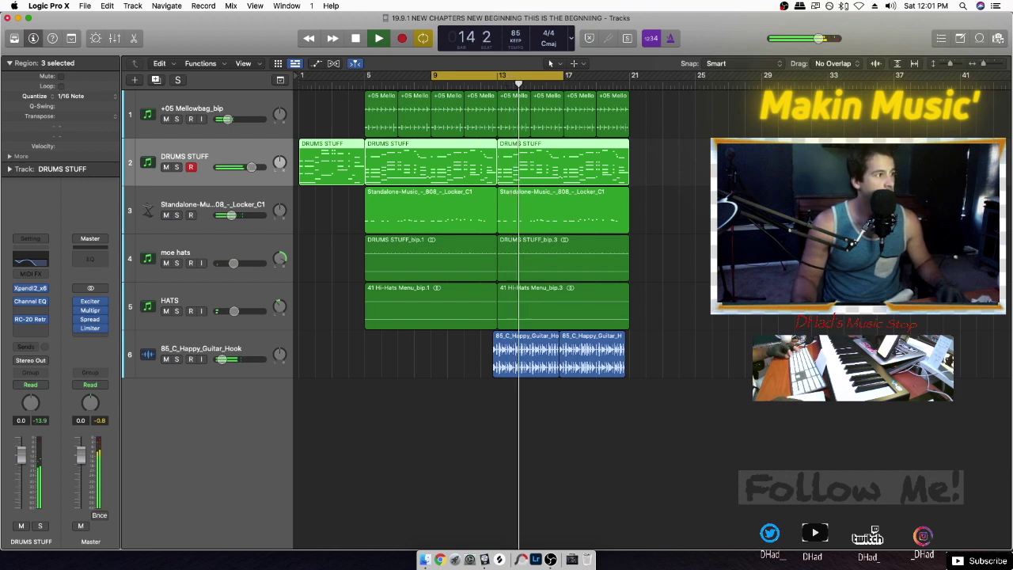
left_click(331, 162, "shift")
left_click_drag(251, 167, 241, 167)
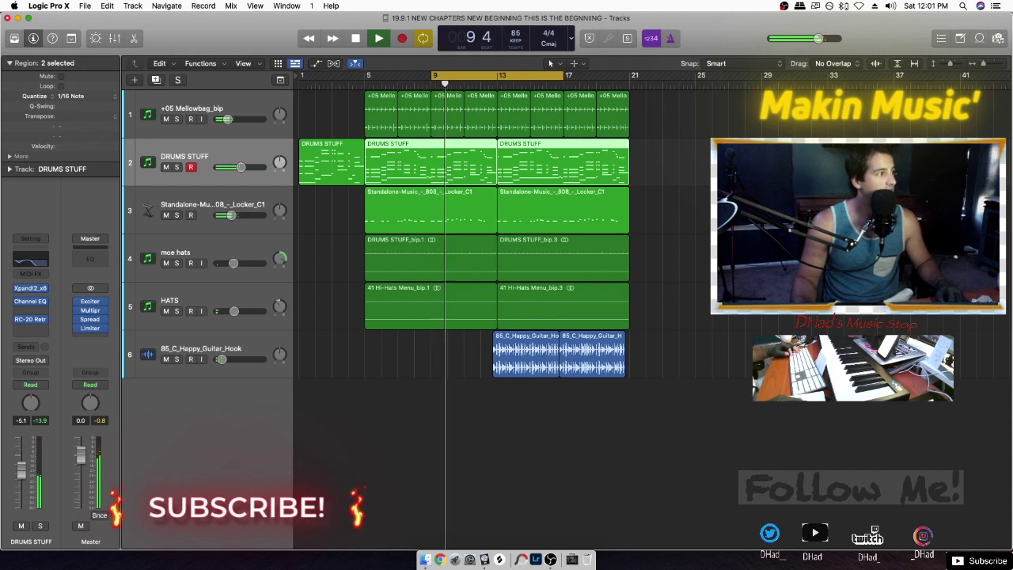
left_click(8, 17)
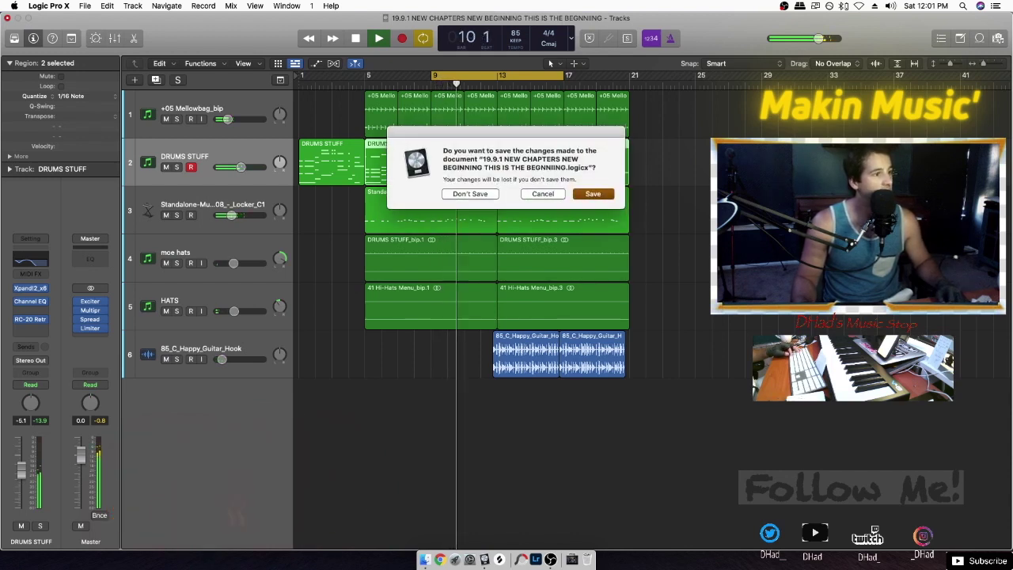
key("Escape")
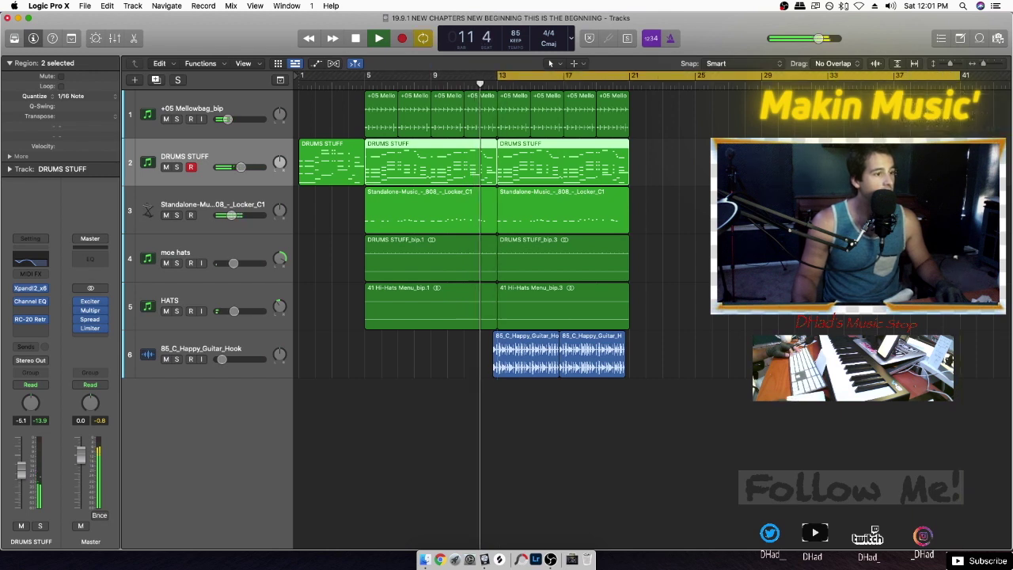
Repeat the regions between bars 5 and 21 on all six tracks once, extending the arrangement to bar 37.
left_click_drag(635, 396, 523, 372)
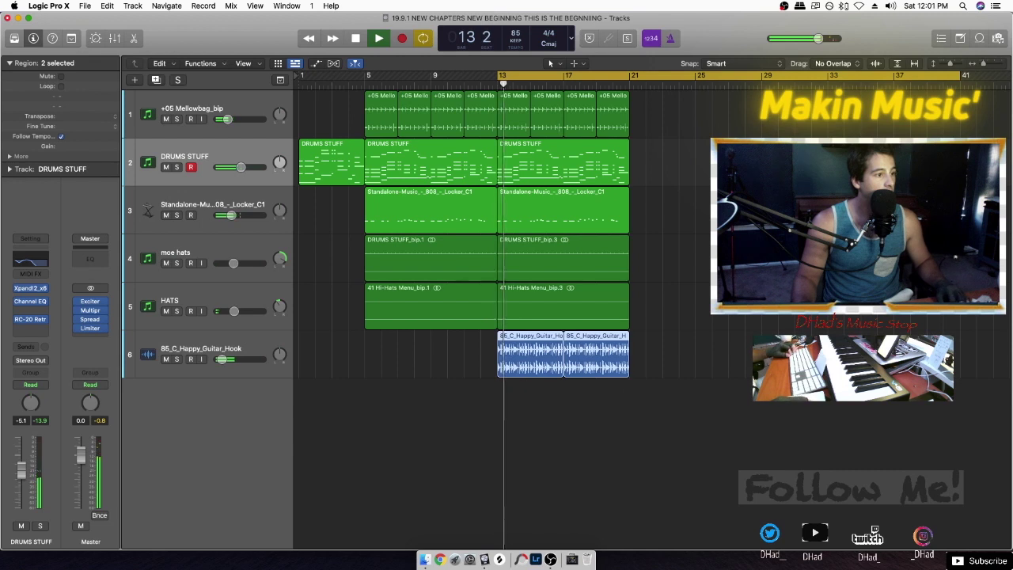
left_click_drag(631, 374, 372, 146)
key("super+r")
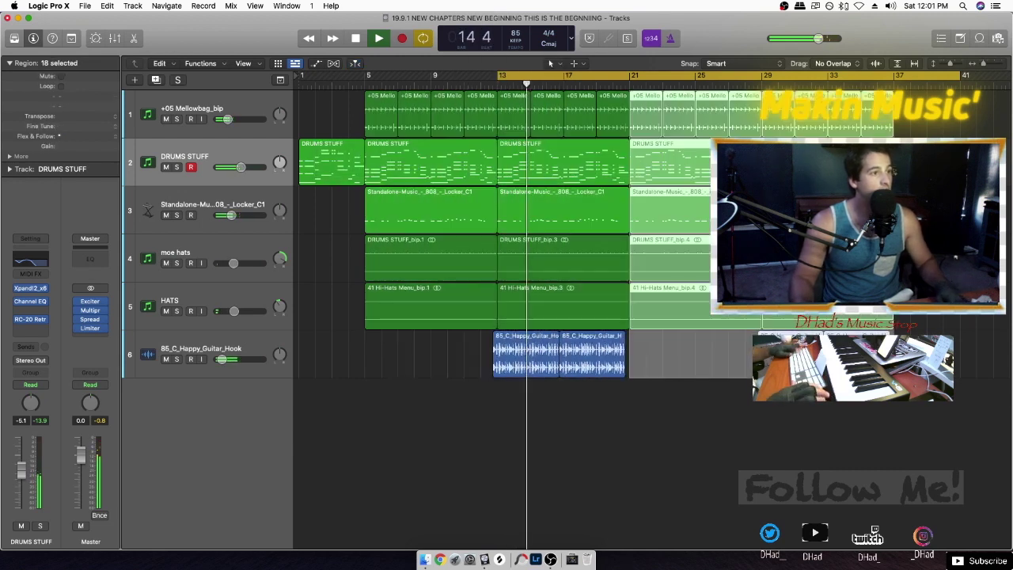
key("alt+shift+d")
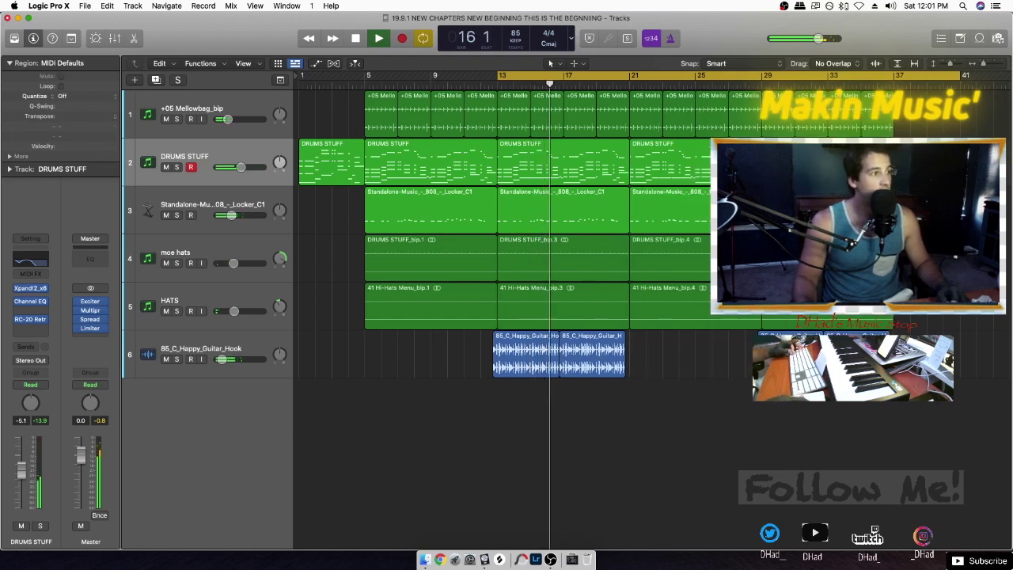
Create one new audio track with Input 1 as its input and Output 1 + 2 as its output.
key("alt+super+n")
left_click(505, 50)
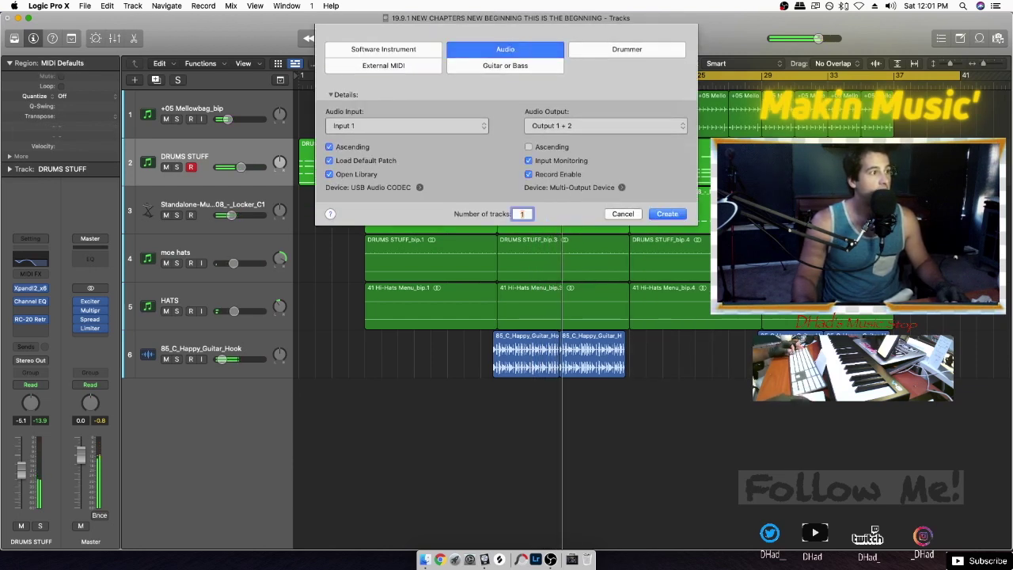
left_click(407, 128)
left_click(372, 124)
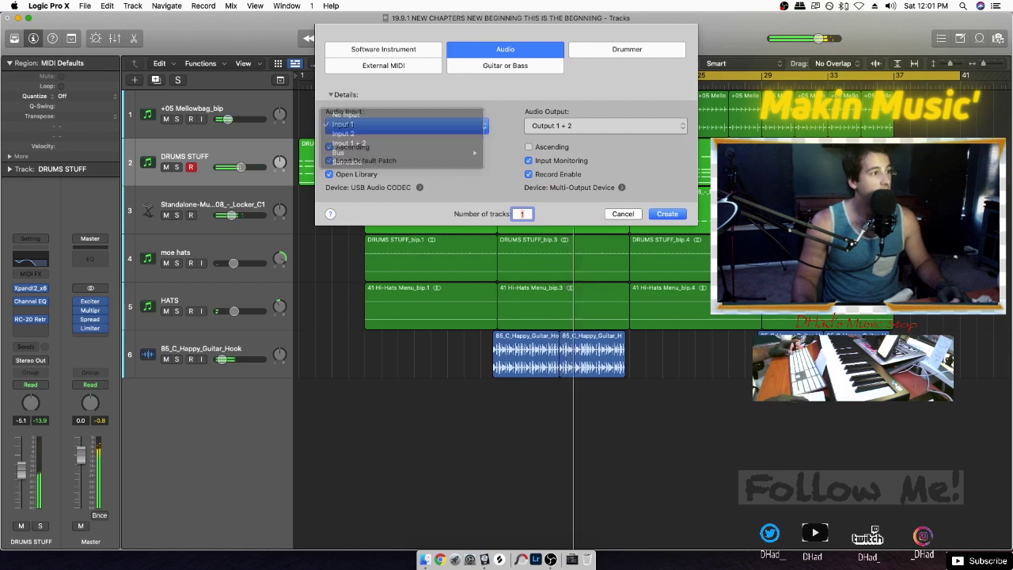
key("Return")
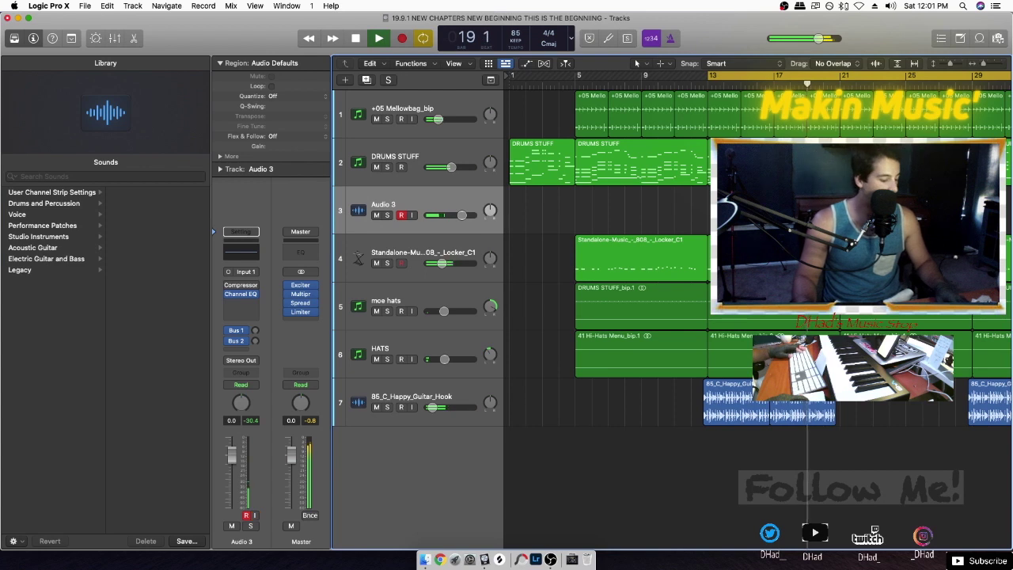
Start recording on the new audio track and hide the Library.
key("r")
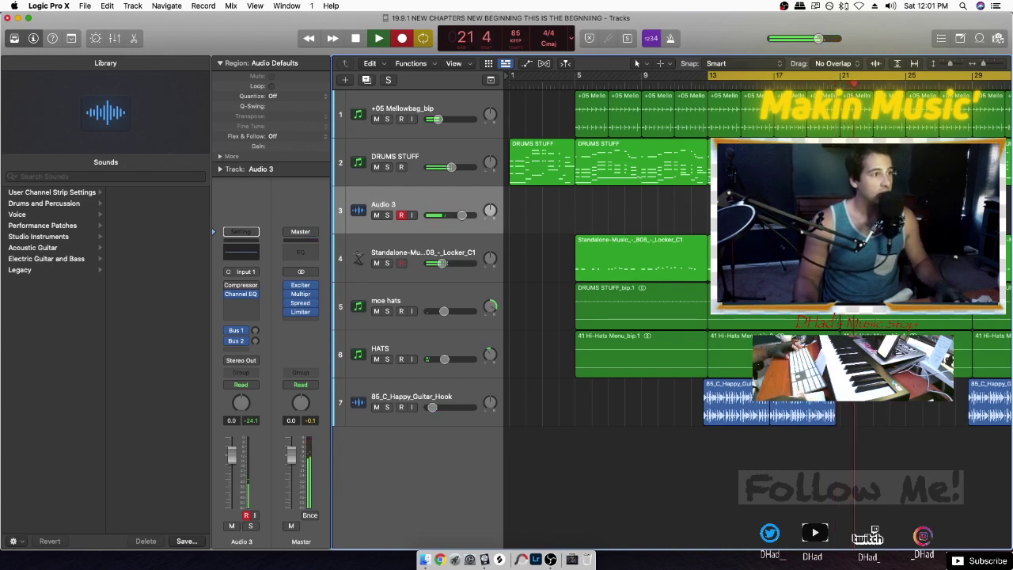
key("y")
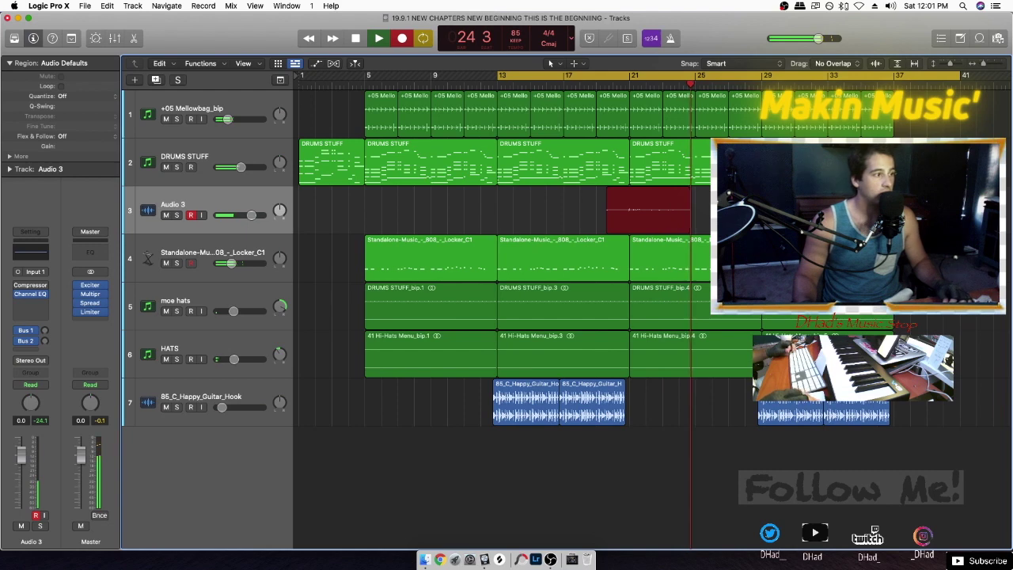
key("super+Left")
key("super+Left")
key("super+Left")
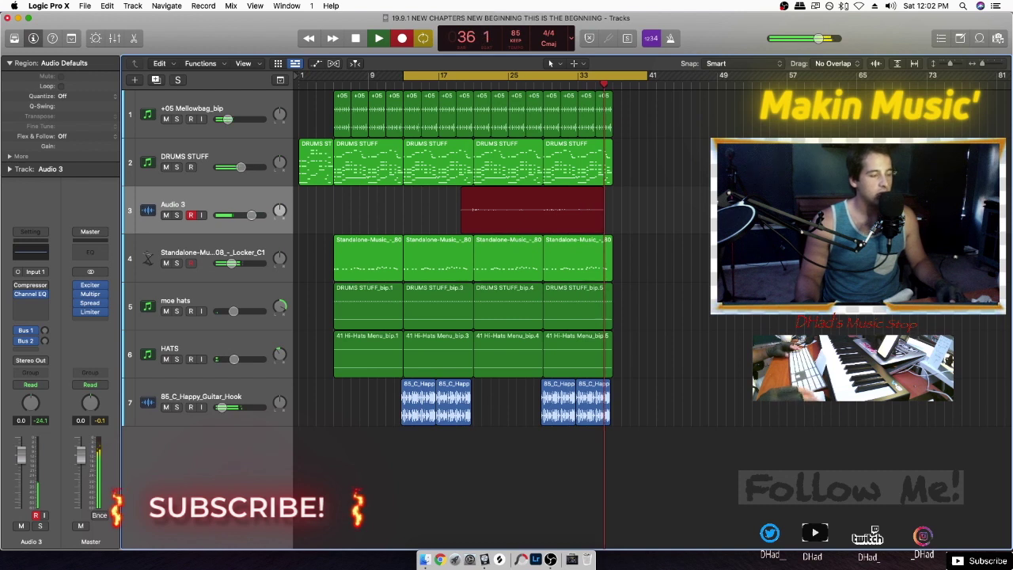
Stop recording and play back the new Audio 3 take, briefly soloing the track to check it.
key("space")
key("space")
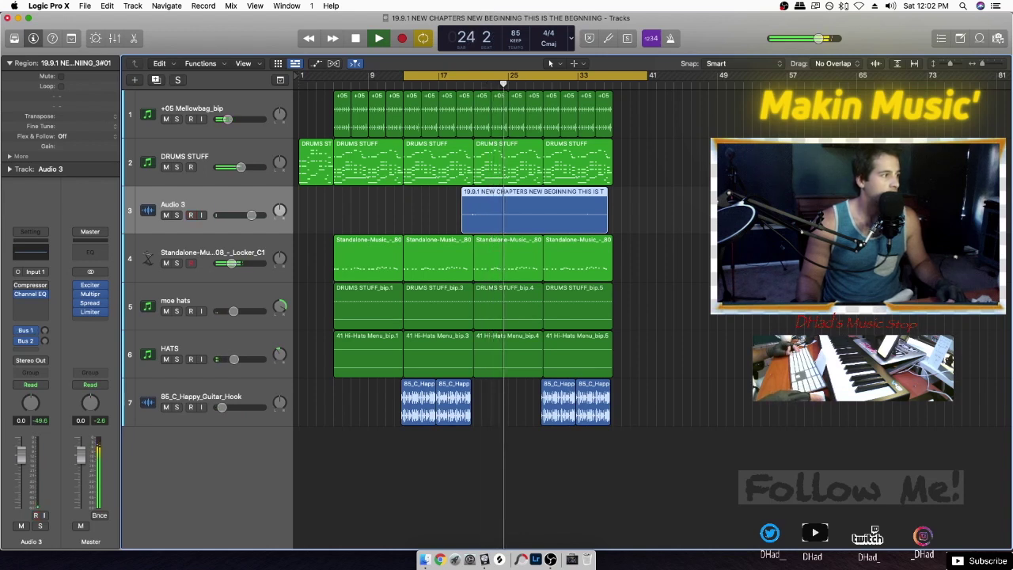
key("super+Down")
key("super+Down")
key("super+Down")
key("super+Down")
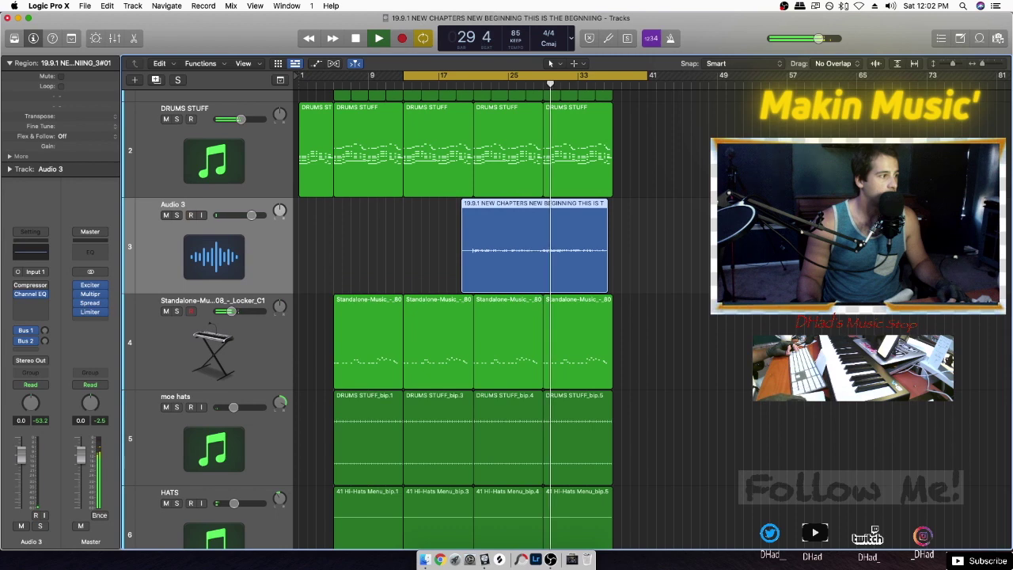
key("s")
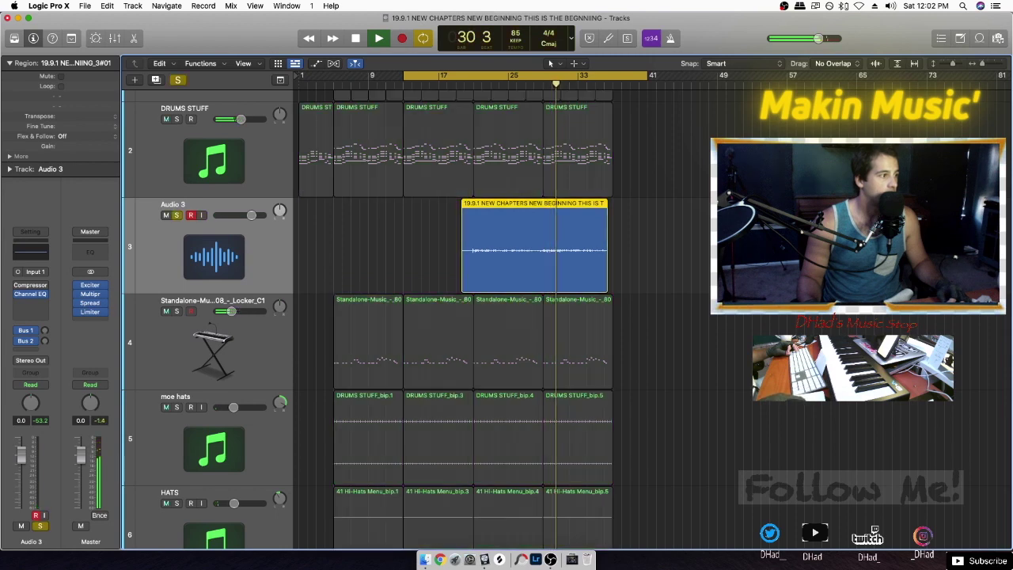
key("s")
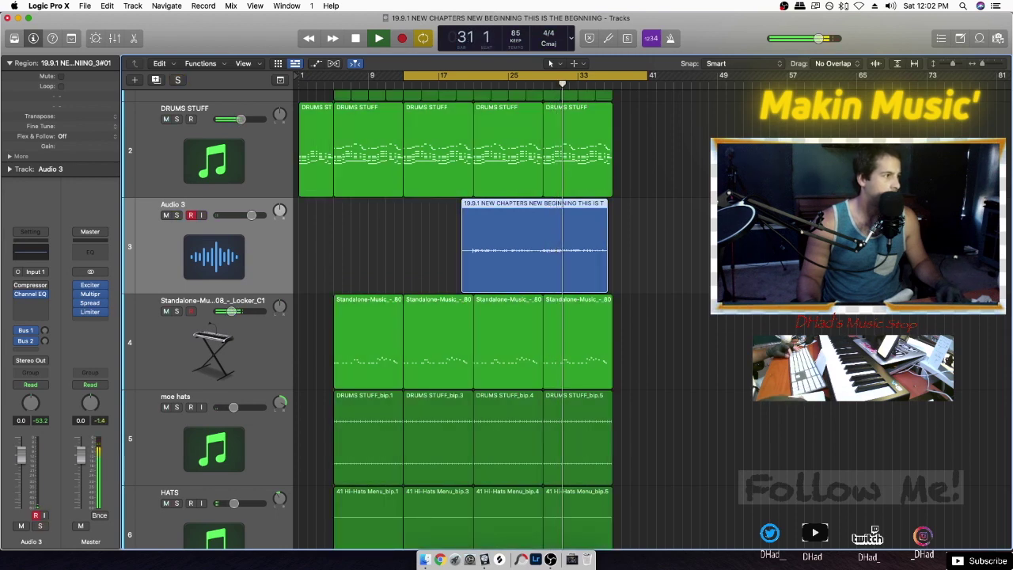
Try the Natural Vocal, Warm Vocal and Tube Vocal patches on the recorded audio track, playing from about bar 29.
key("y")
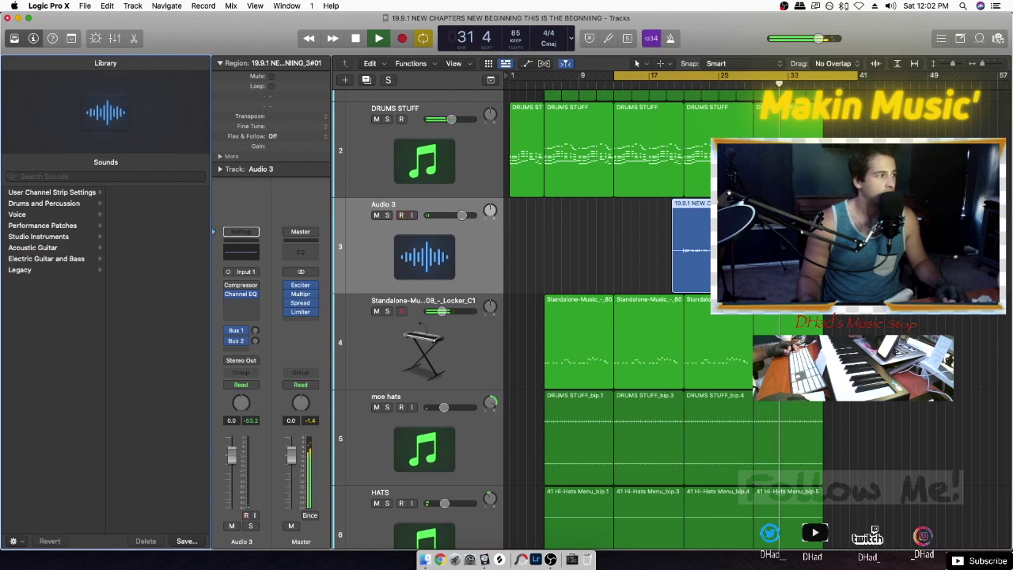
left_click(133, 270)
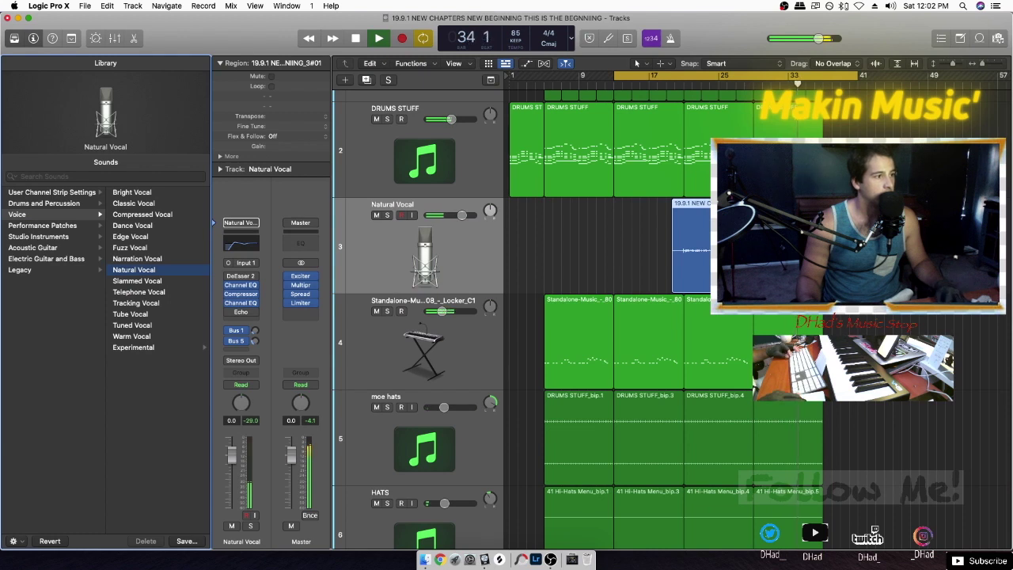
key("space")
left_click(133, 348)
left_click(53, 337)
left_click(753, 84)
key("space")
left_click(753, 83)
left_click(52, 314)
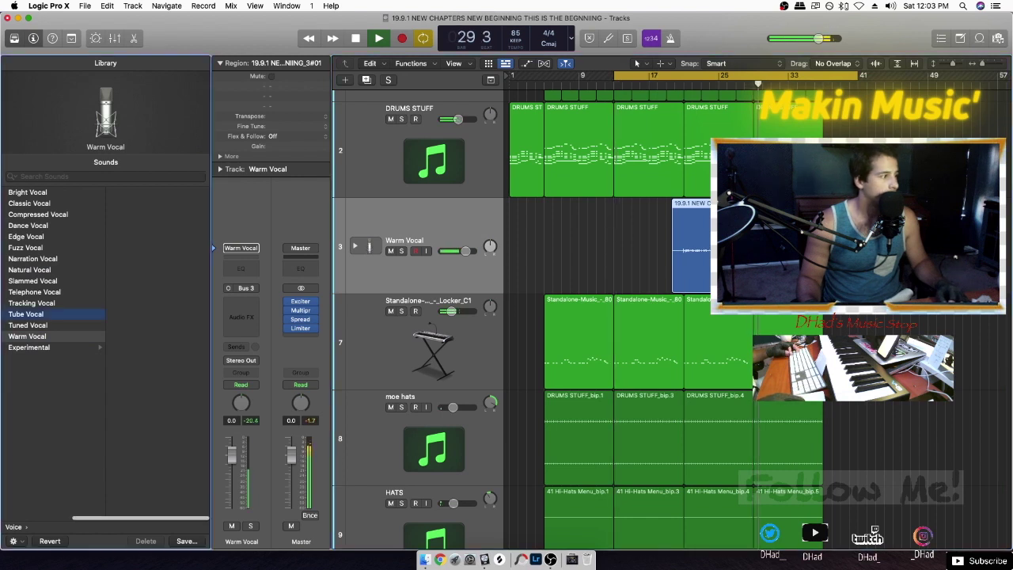
Compare the Bright, Classic and Compressed Vocal patches on the recorded track and settle on Dance Vocal.
left_click(52, 192)
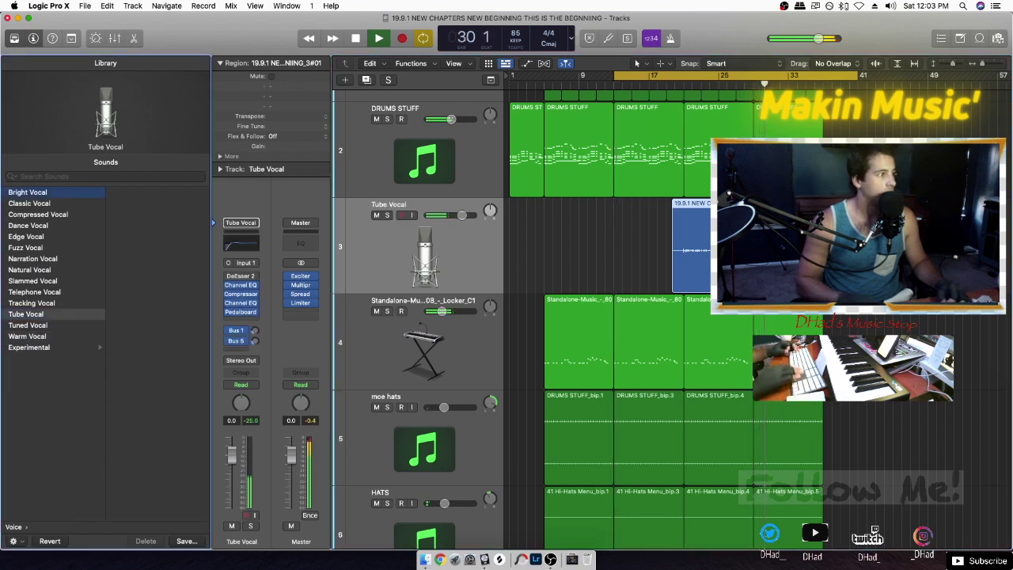
key("Down")
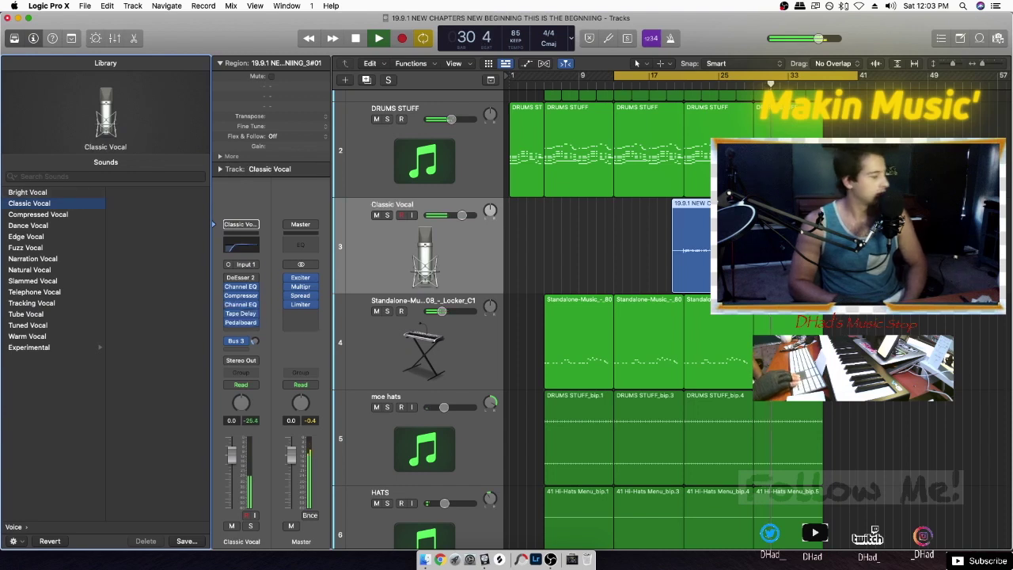
key("Down")
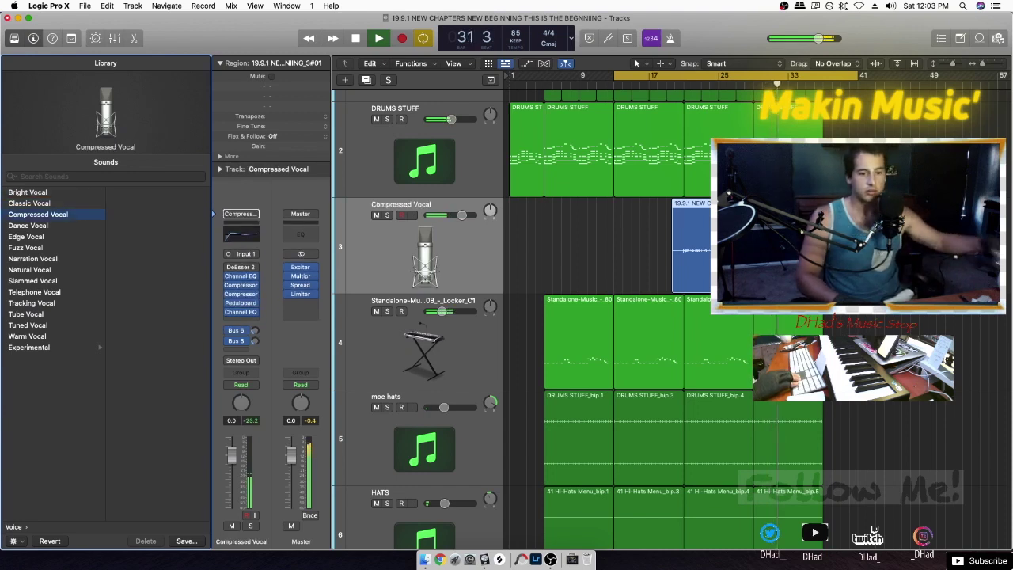
key("Down")
key("Down")
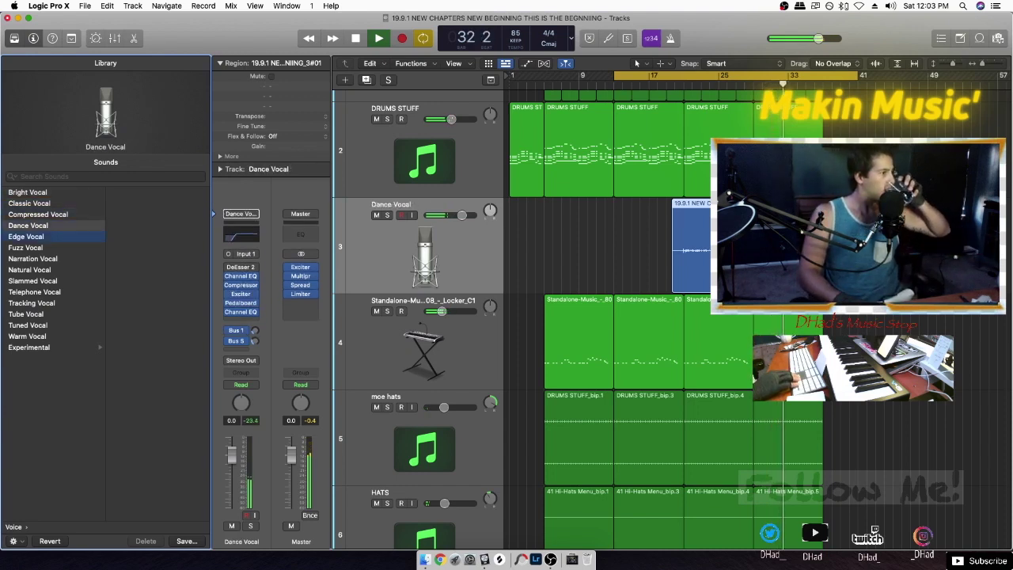
key("Up")
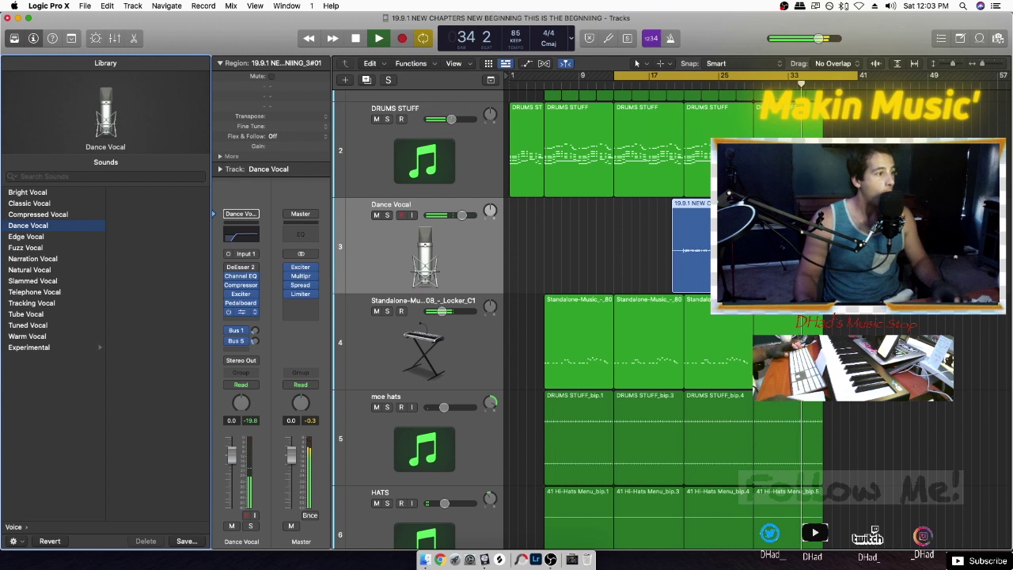
Examine the settings of both Channel EQ plug-ins on the Dance Vocal track and close their windows.
left_click(241, 312)
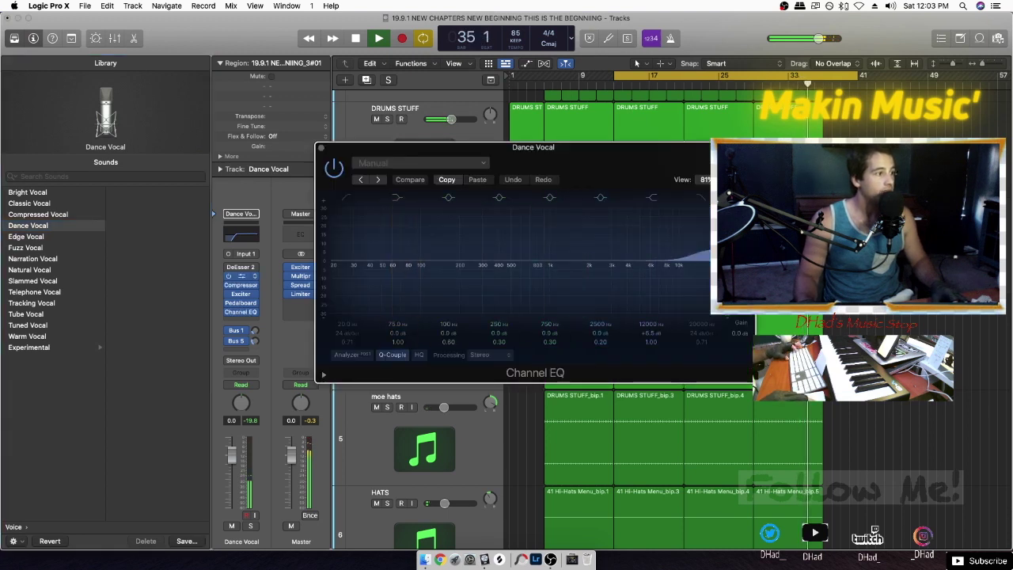
left_click(241, 276)
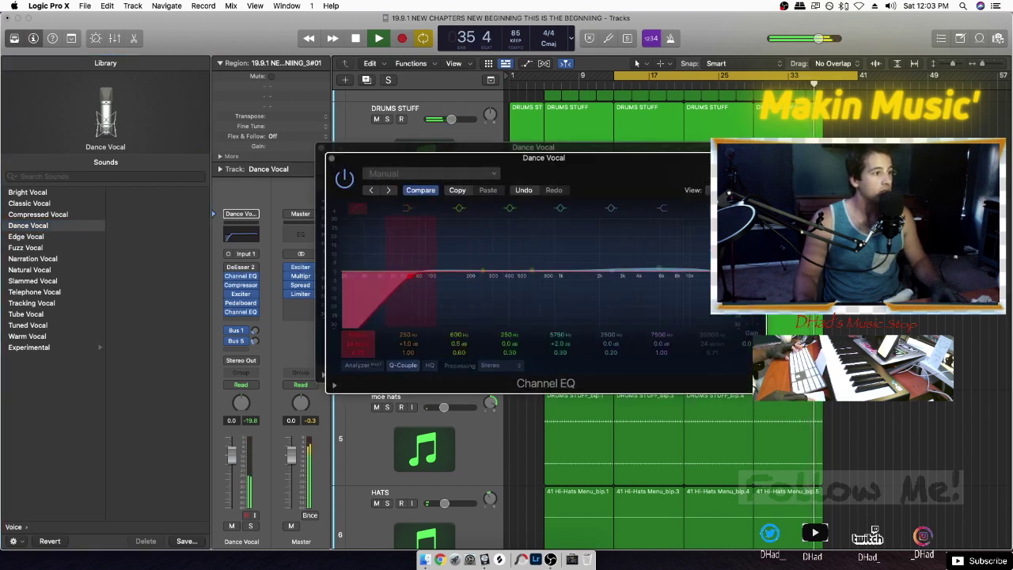
key("super+w")
key("super+w")
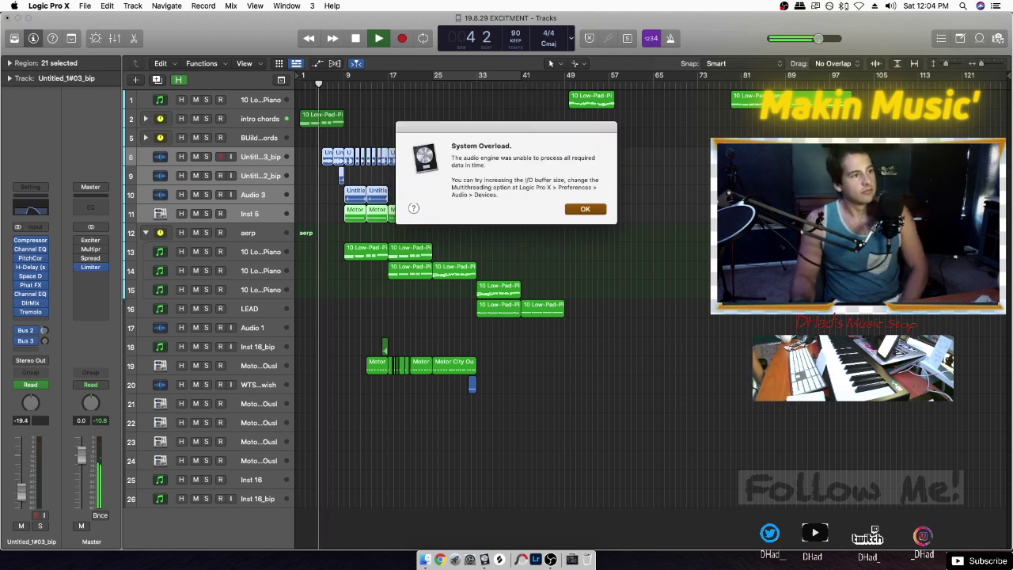
Dismiss the System Overload alert and enlarge the track heights so each track's volume and pan controls show.
key("Return")
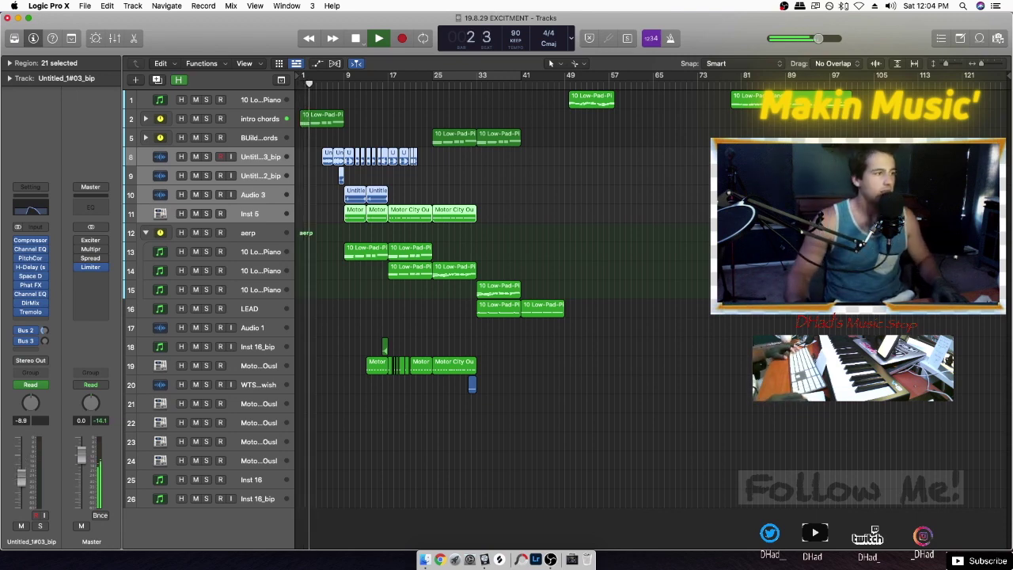
key("super+Down")
key("super+Down")
key("super+Down")
key("super+Down")
key("super+Up")
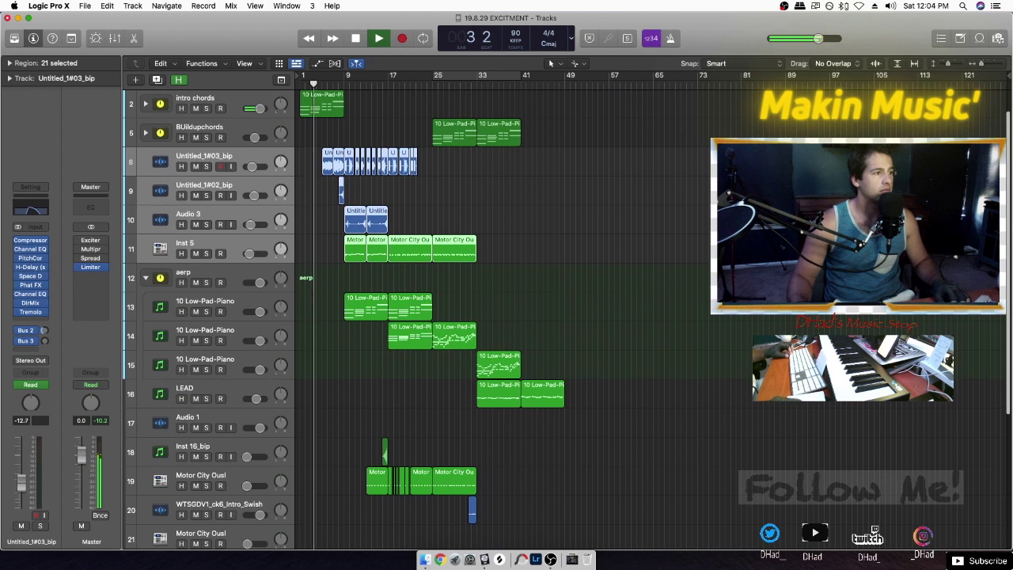
Examine the intro chords and Untitled_1#03_bip tracks, including their effects chains and regions, during playback.
left_click(225, 100)
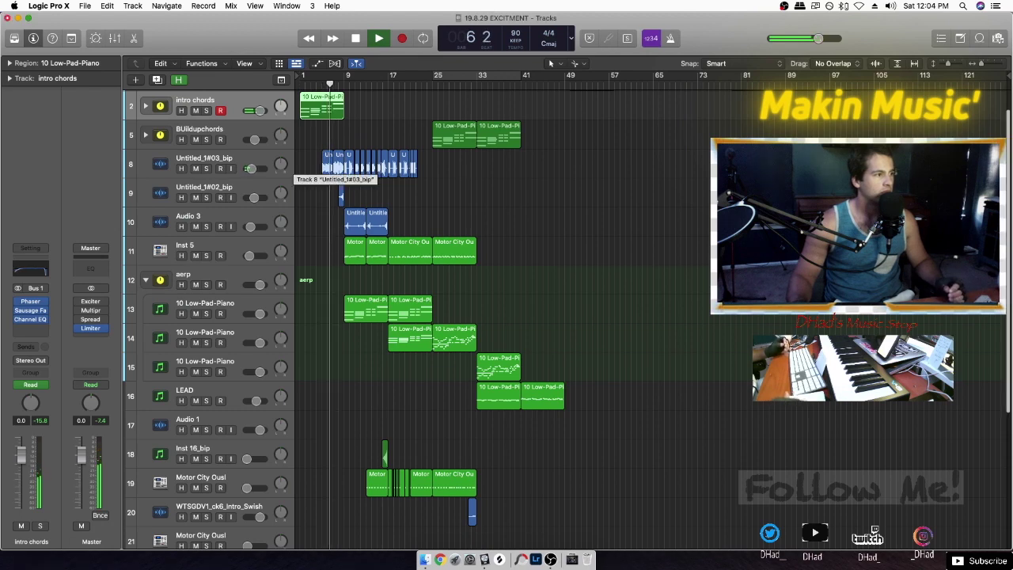
scroll(295, 166, "up", 5)
scroll(295, 166, "down", 1)
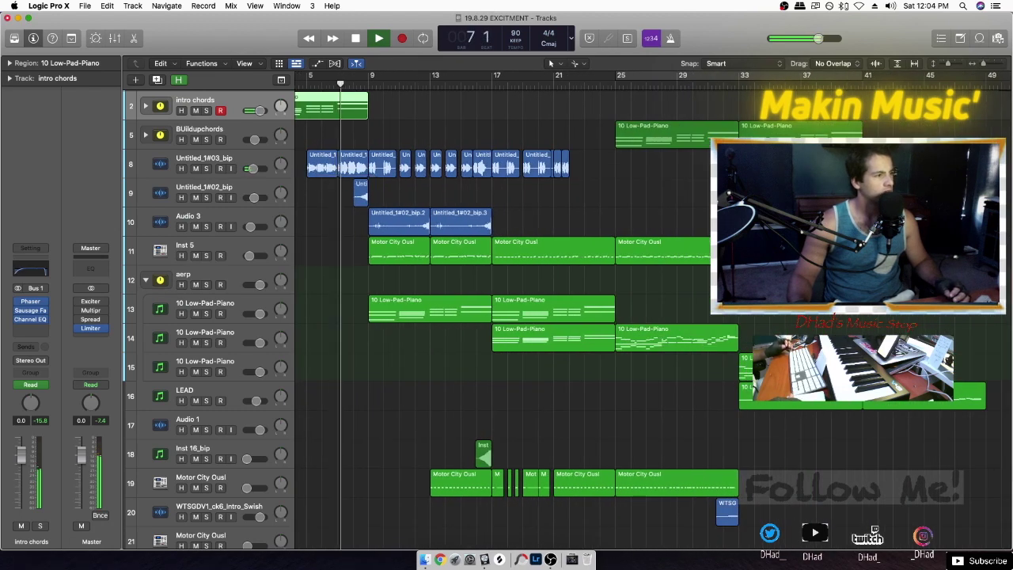
left_click(291, 167)
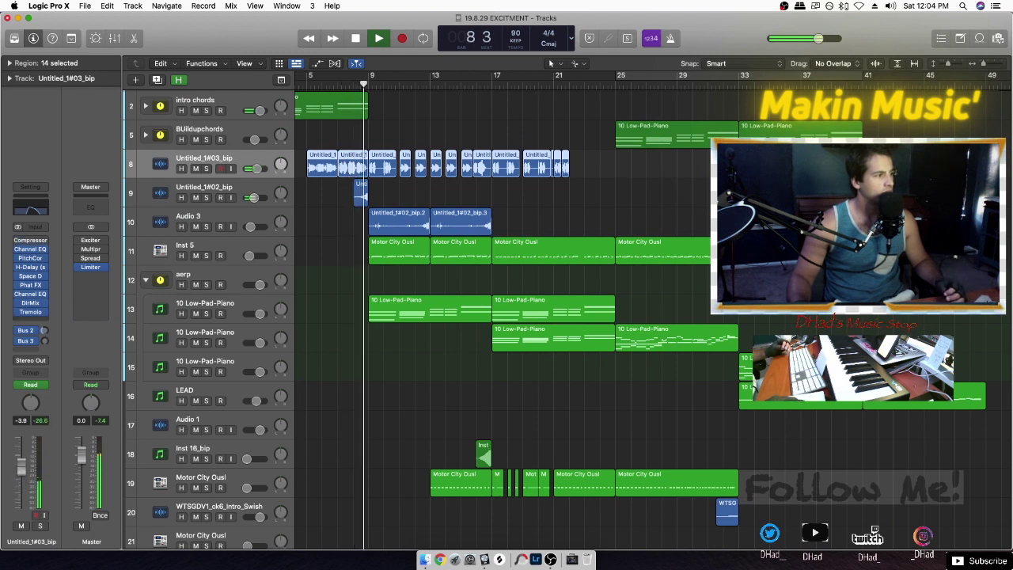
left_click_drag(18, 240, 17, 311)
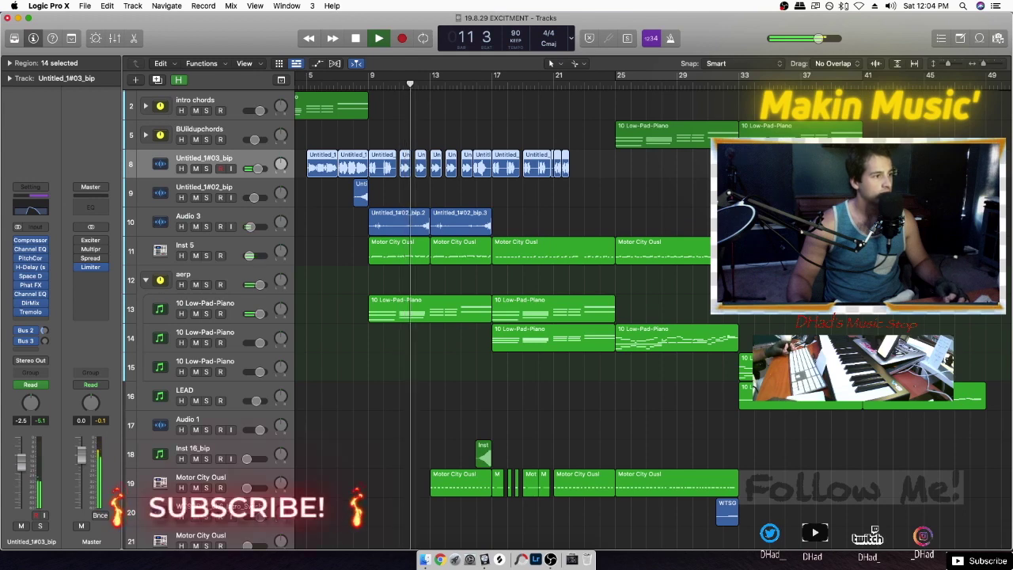
scroll(506, 317, "down", 10)
scroll(506, 316, "up", 10)
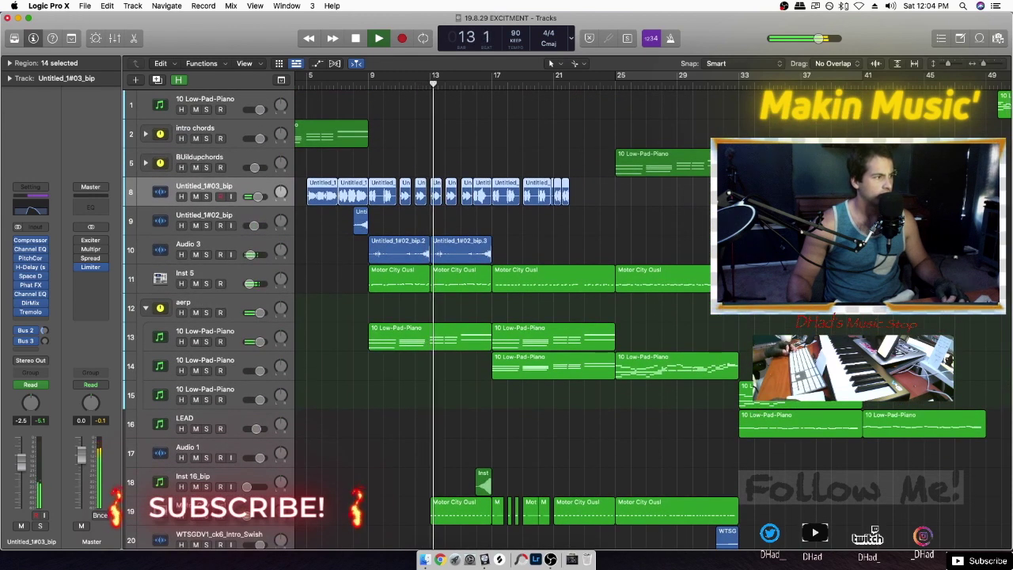
Look inside the BUildupchords and intro chords track stacks, and inspect the Inst 5 track's channel strip.
left_click(145, 163)
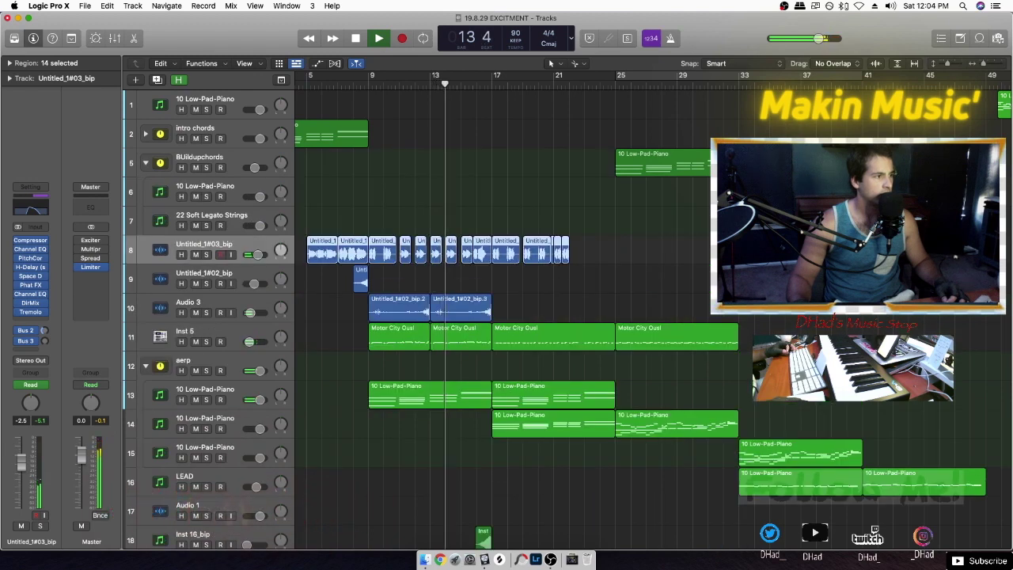
left_click(146, 163)
left_click(146, 134)
left_click(145, 134)
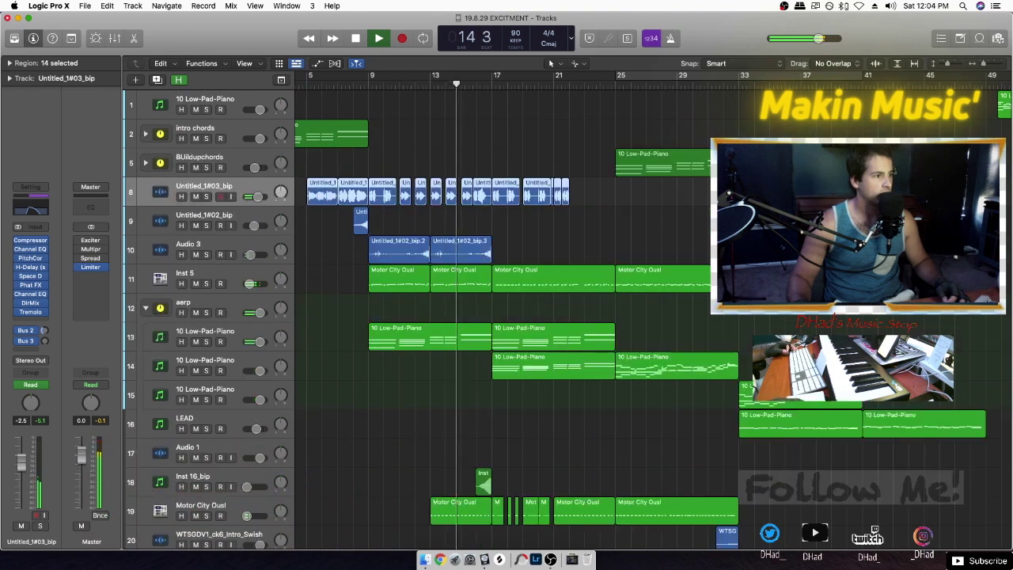
left_click(162, 279)
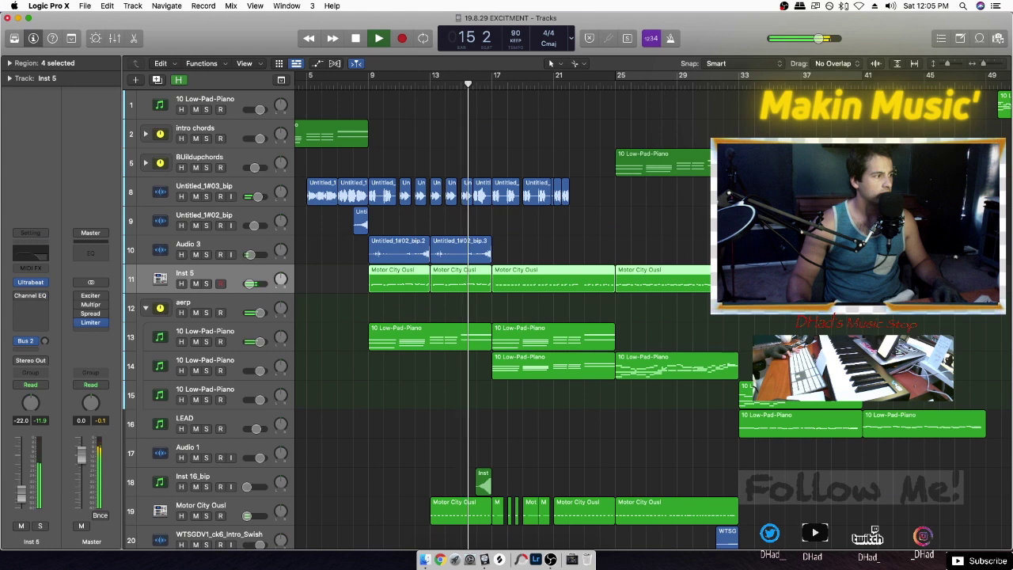
key("space")
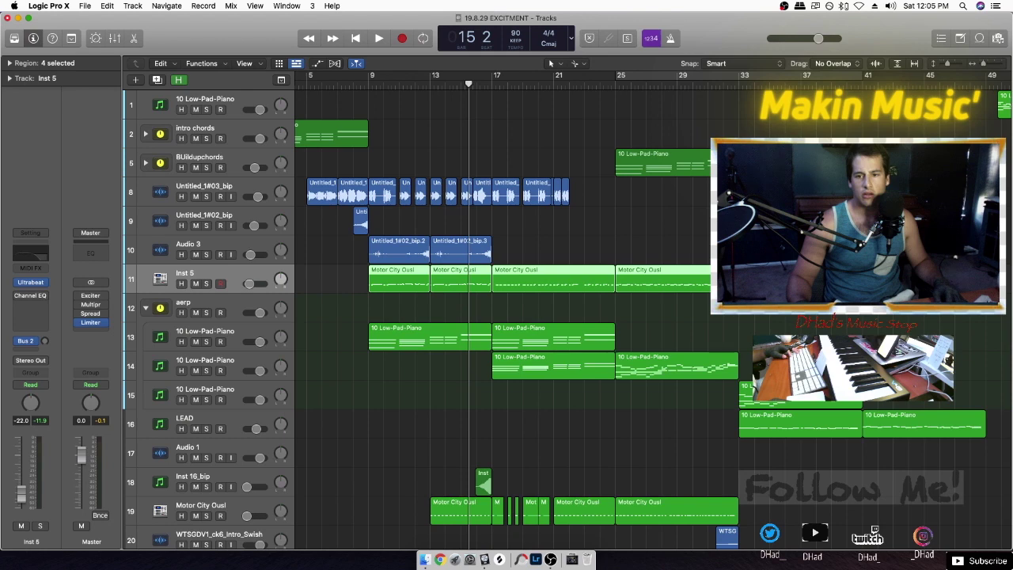
key("space")
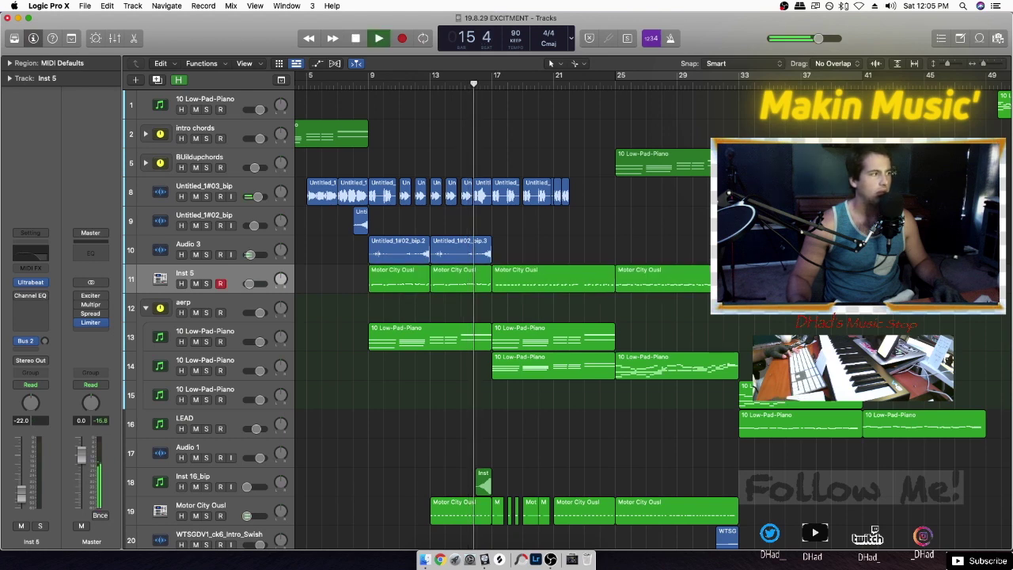
Close the 19.8.29 EXCITMENT project.
key("super+w")
key("Return")
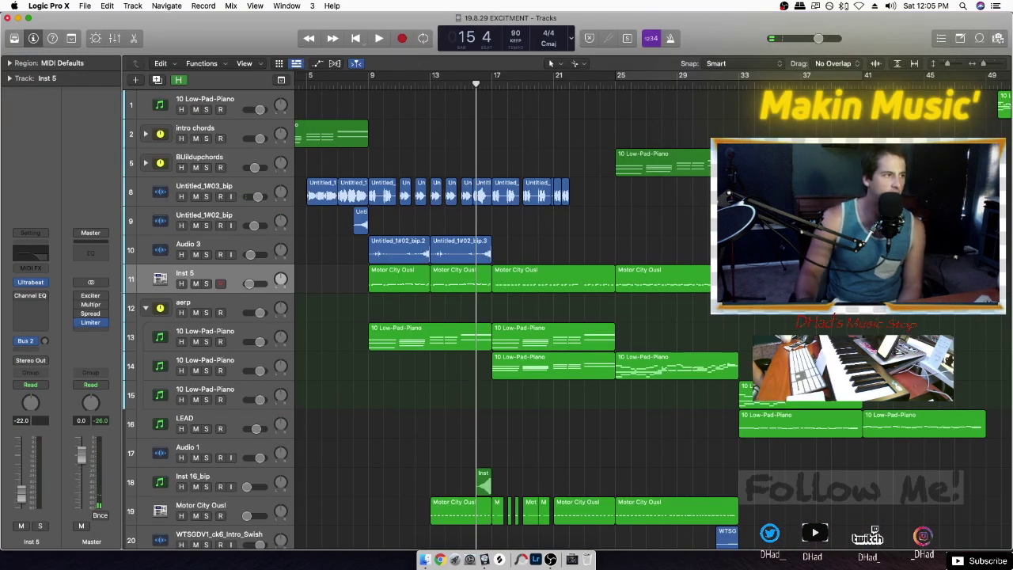
key("Return")
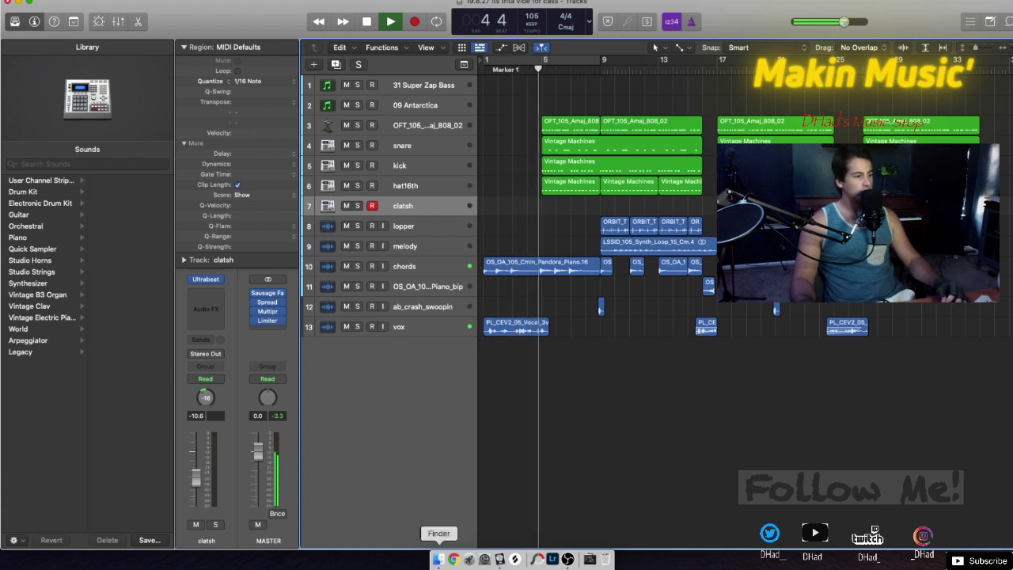
Switch to Finder to check the file details of 19.8.27 its thta vibe for cass, return to Logic Pro X and stop playback.
left_click(438, 558)
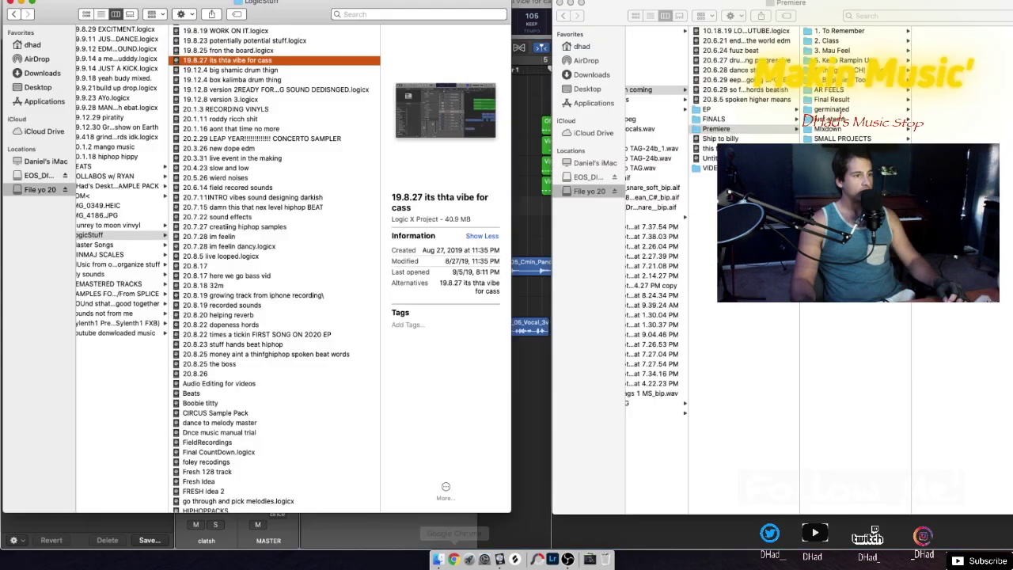
key("super+Tab")
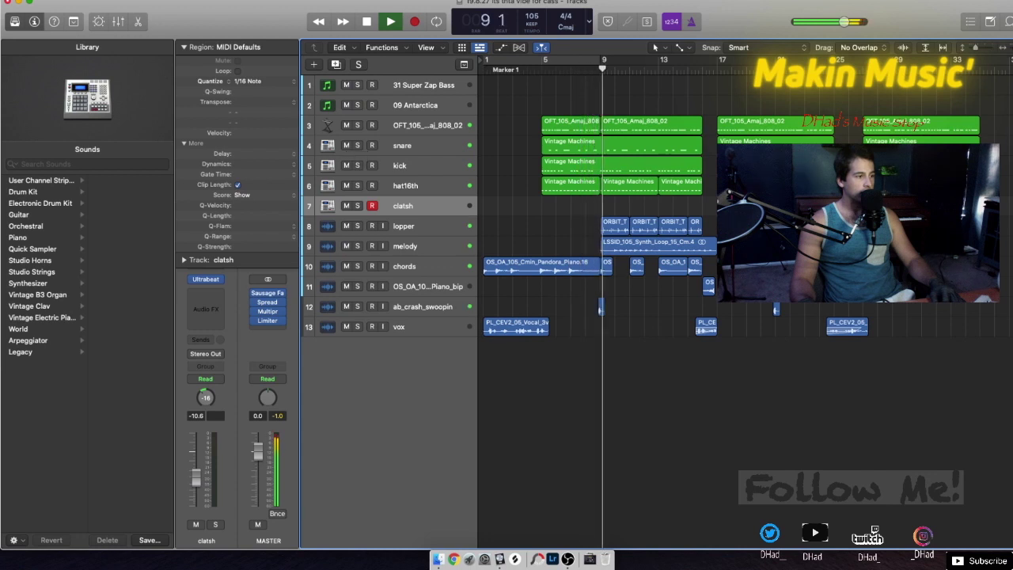
key("space")
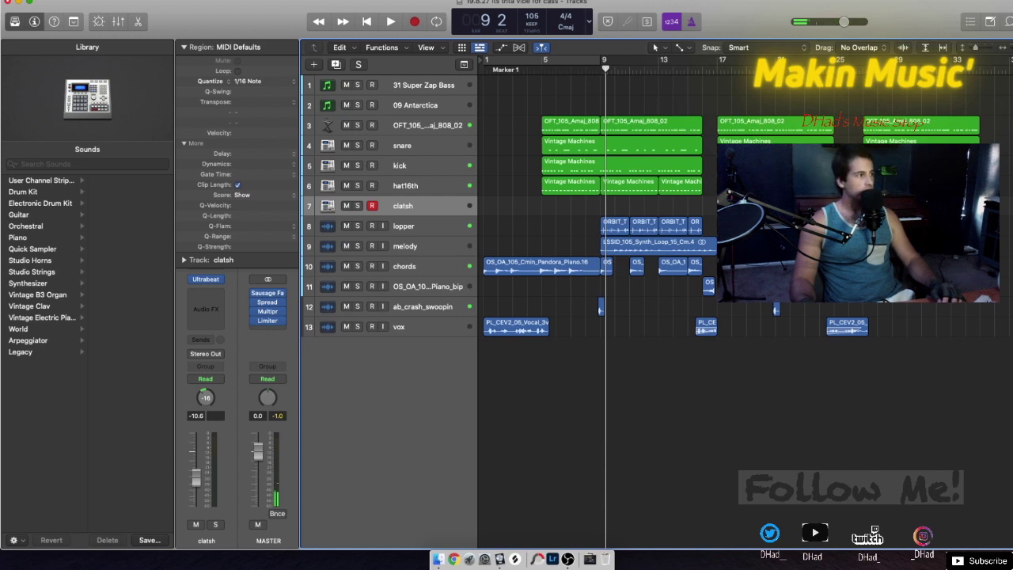
Open the audio preferences.
left_click(46, 0)
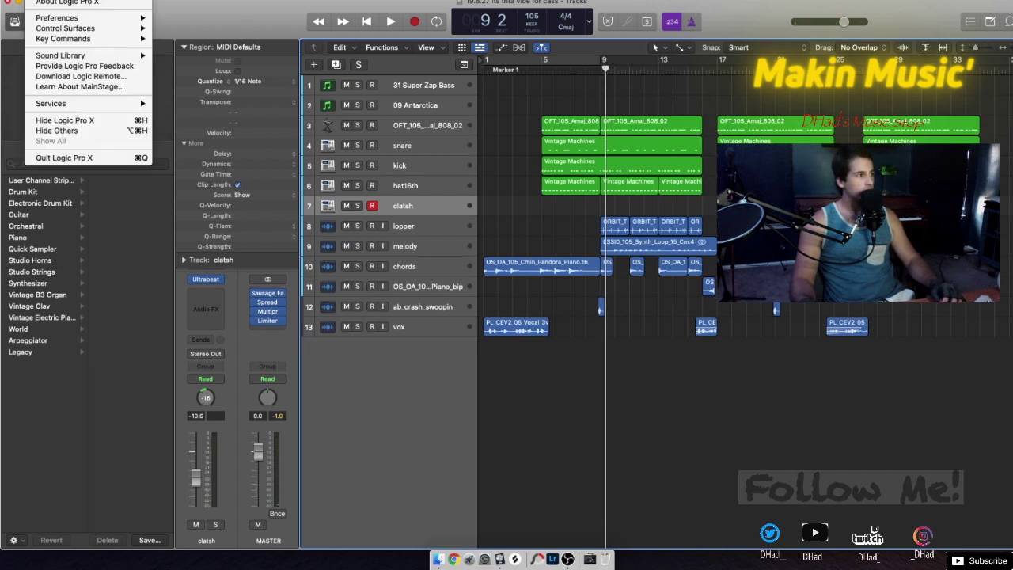
mouse_move(57, 17)
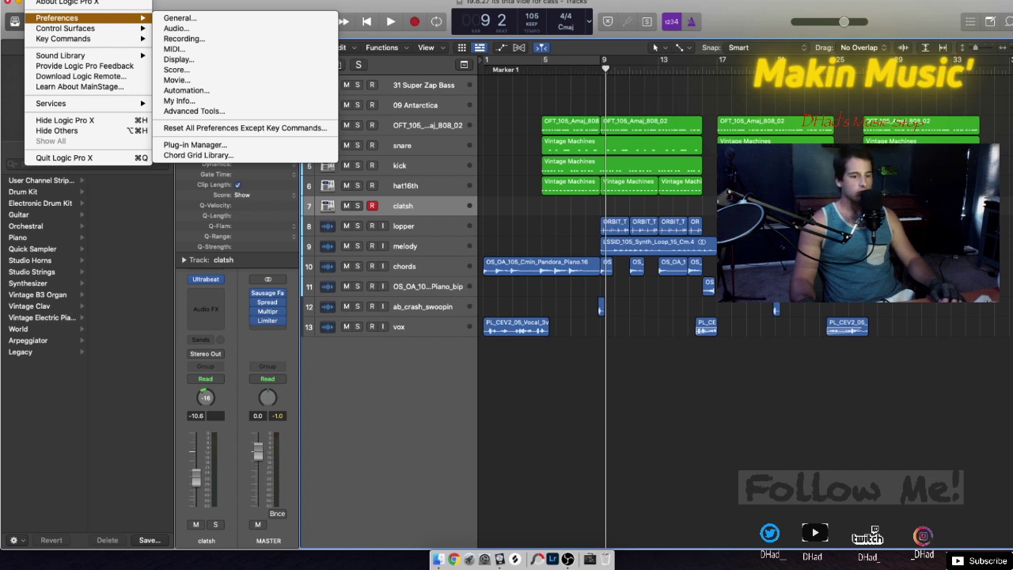
mouse_move(88, 0)
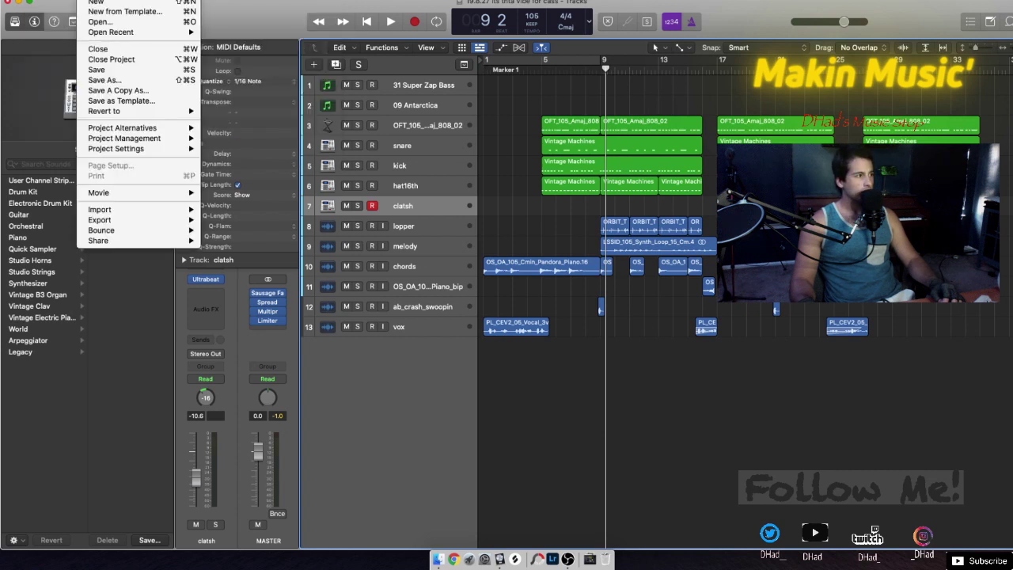
mouse_move(103, 230)
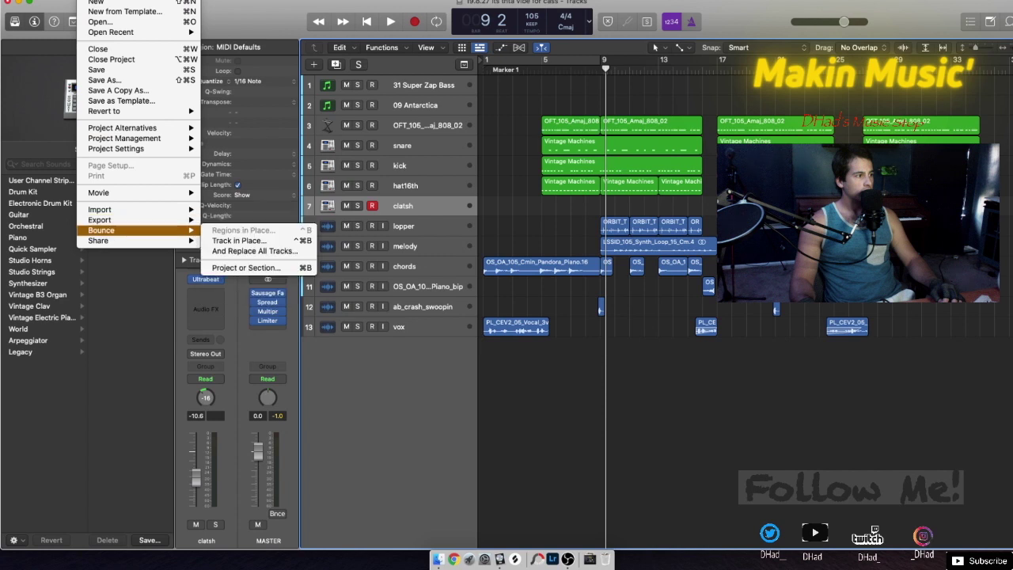
key("Escape")
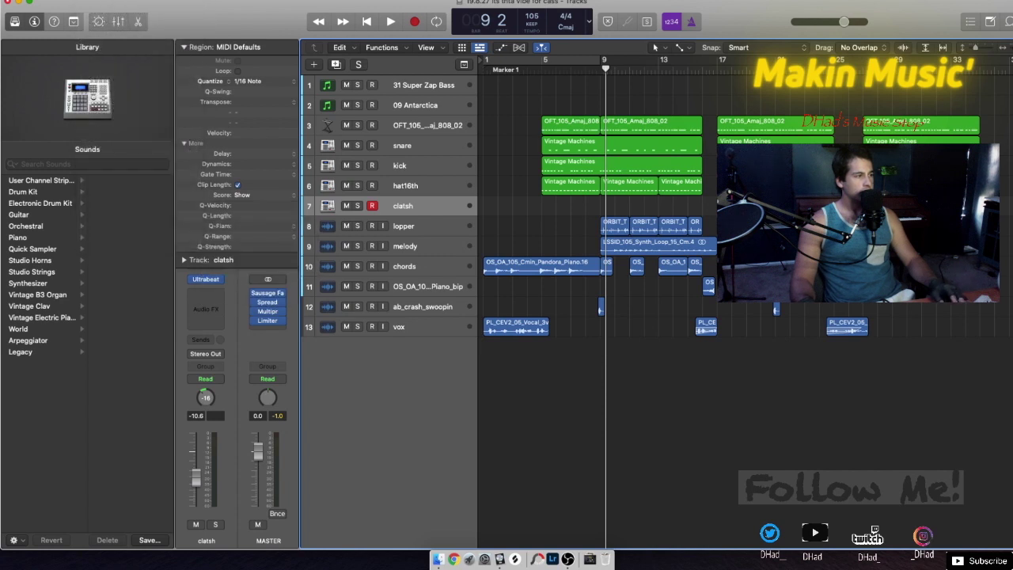
left_click(48, 0)
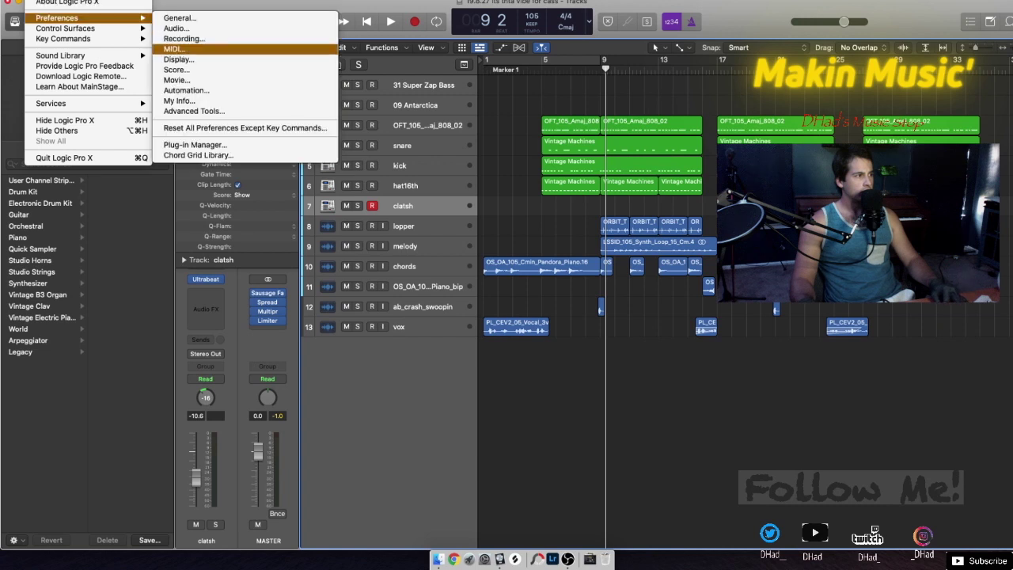
left_click(176, 29)
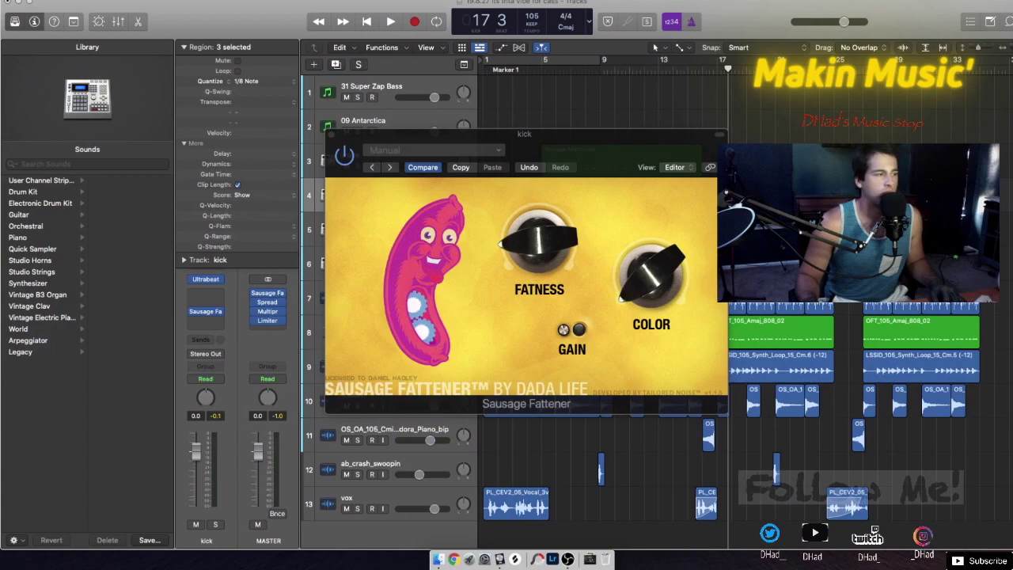
Close the kick track's Sausage Fattener plug-in window and quit Logic Pro X, saving the project's changes.
left_click(331, 134)
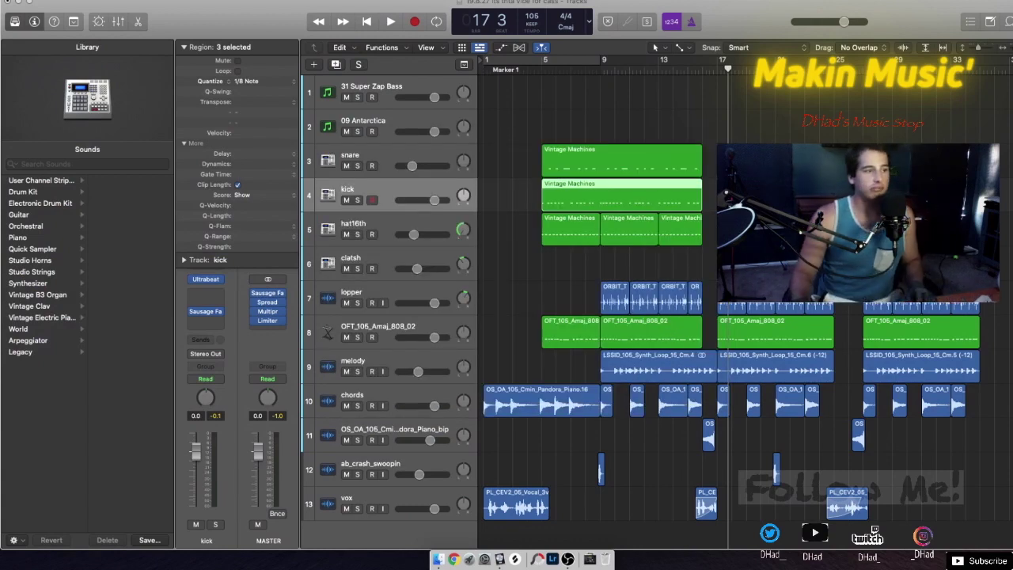
left_click(212, 0)
key("Escape")
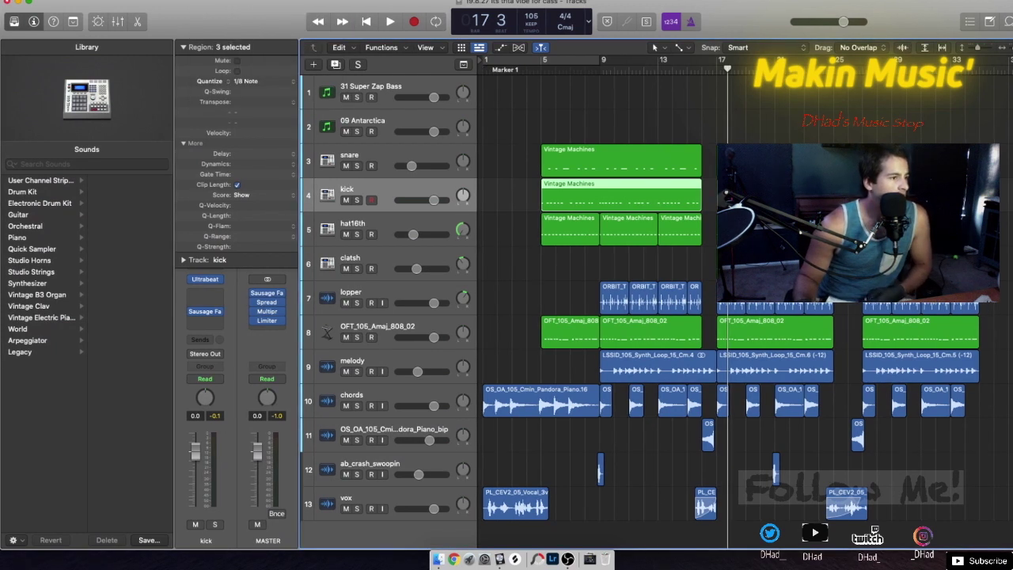
key("super+q")
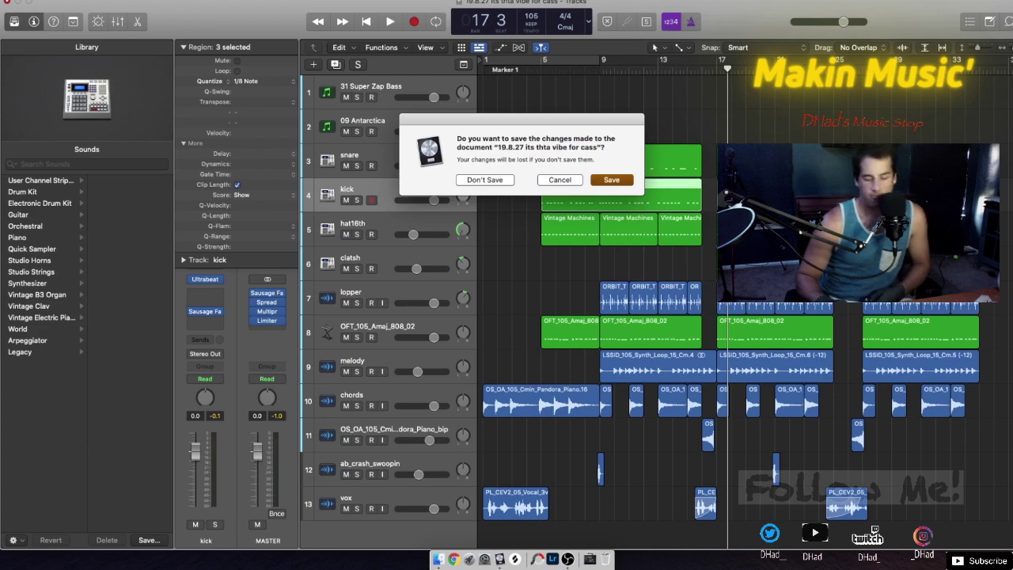
key("Return")
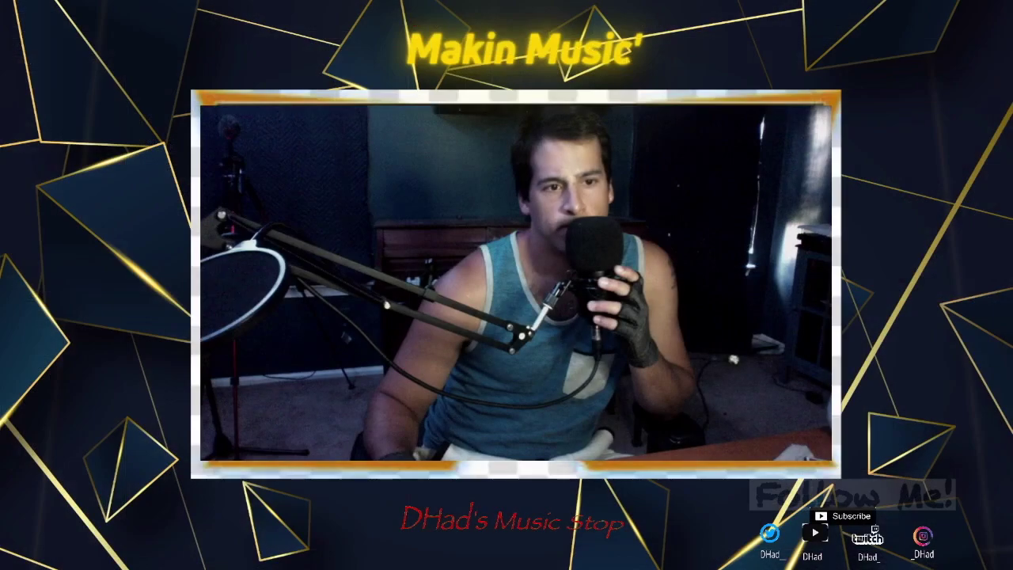